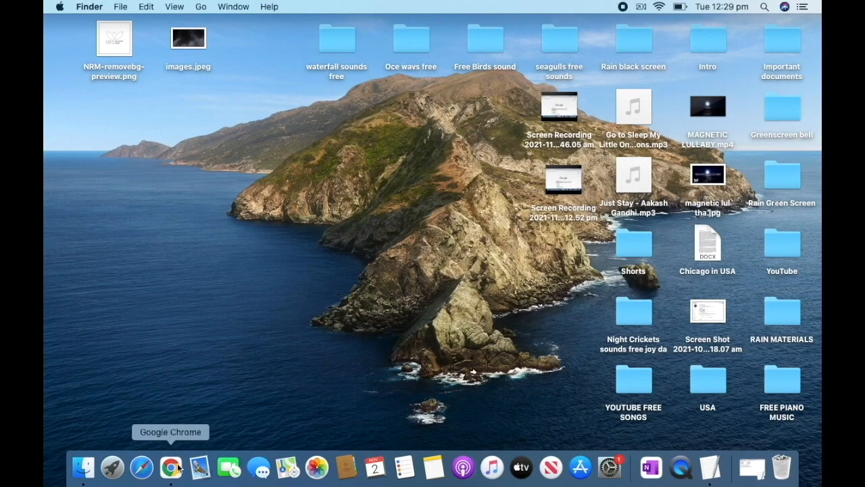
{"action": "left_click", "coordinate": [171, 468]}
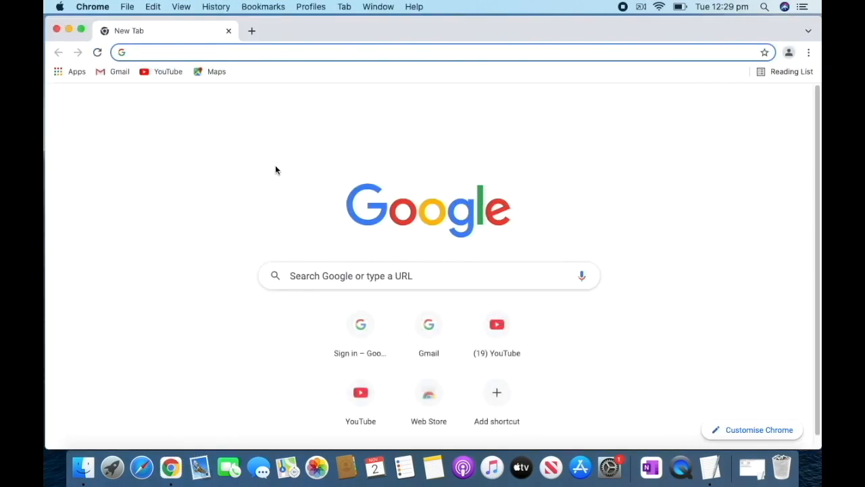
{"action": "left_click", "coordinate": [324, 269]}
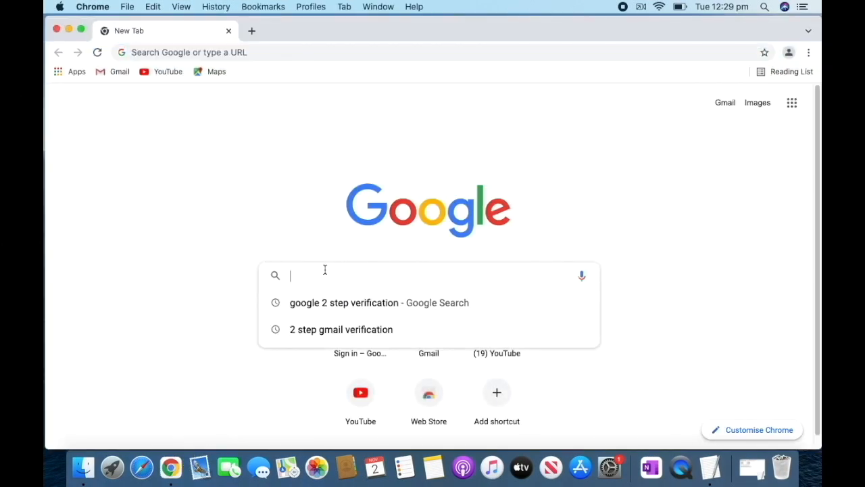
{"action": "type", "text": "www"}
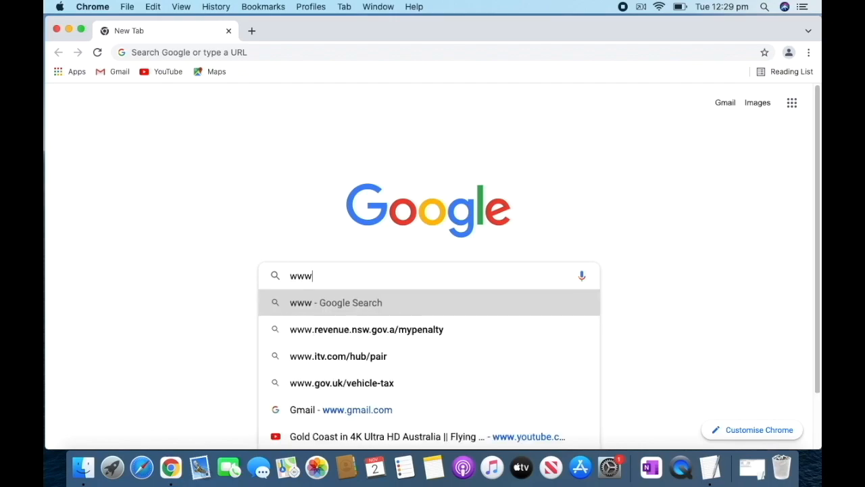
{"action": "type", "text": ".you"}
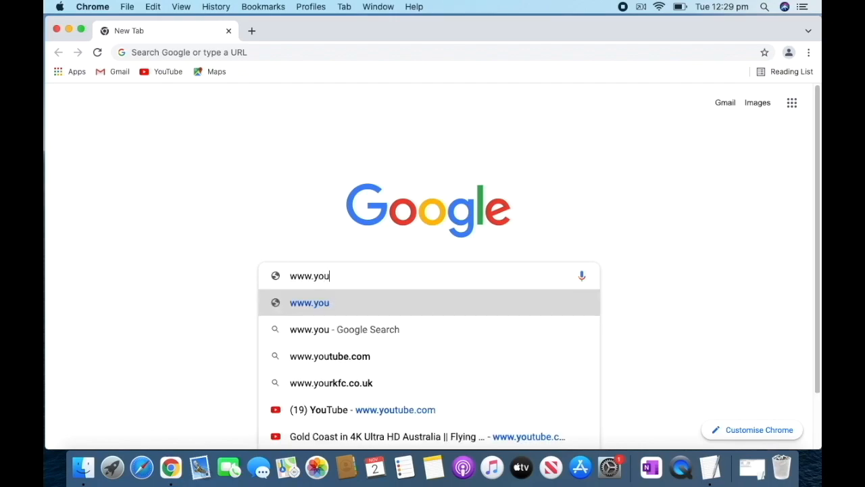
{"action": "type", "text": "tube"}
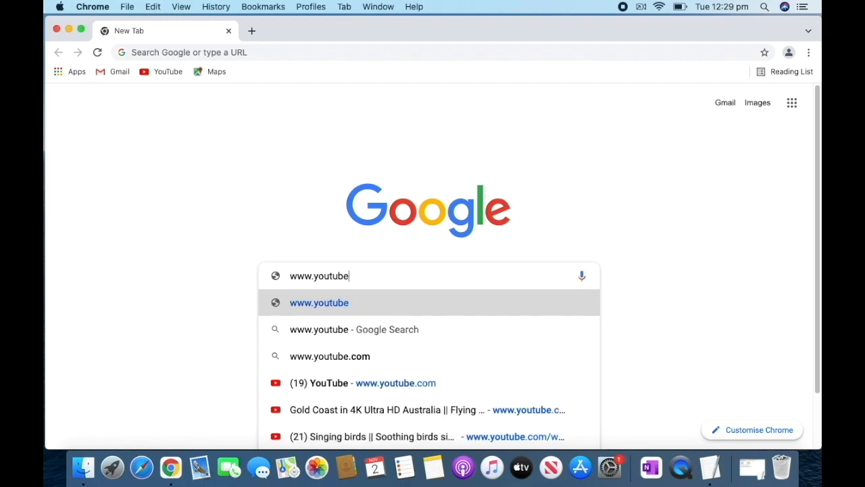
{"action": "type", "text": ".com"}
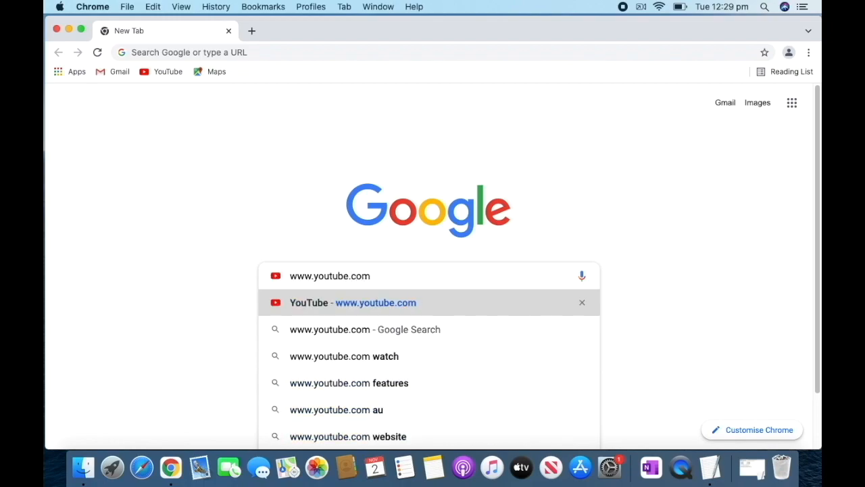
{"action": "key", "text": "Return"}
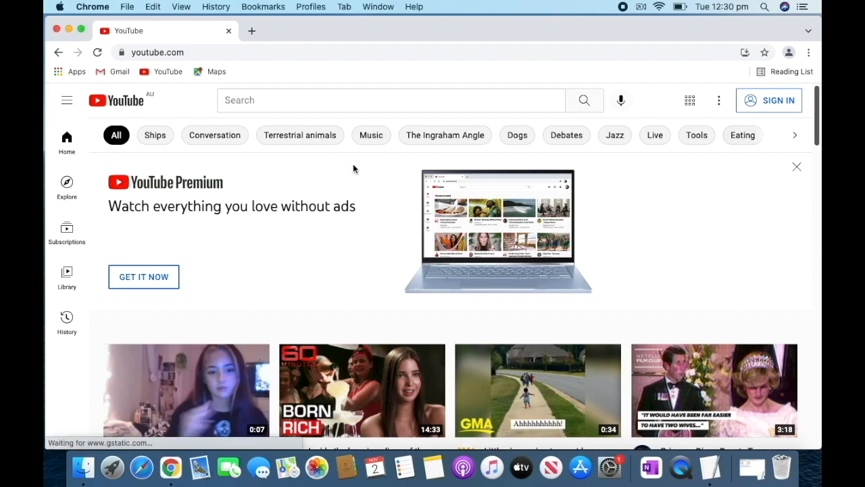
Start signing in to YouTube with the listed Google account and submit the account password
{"action": "left_click", "coordinate": [786, 101]}
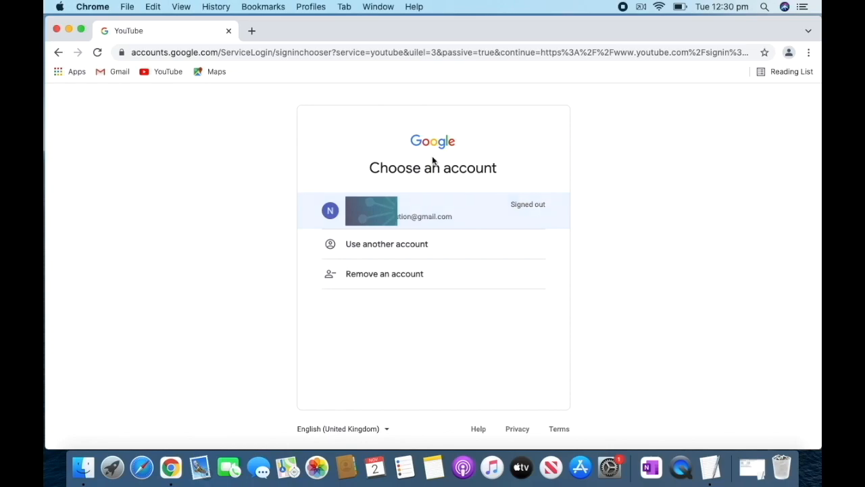
{"action": "left_click", "coordinate": [388, 212]}
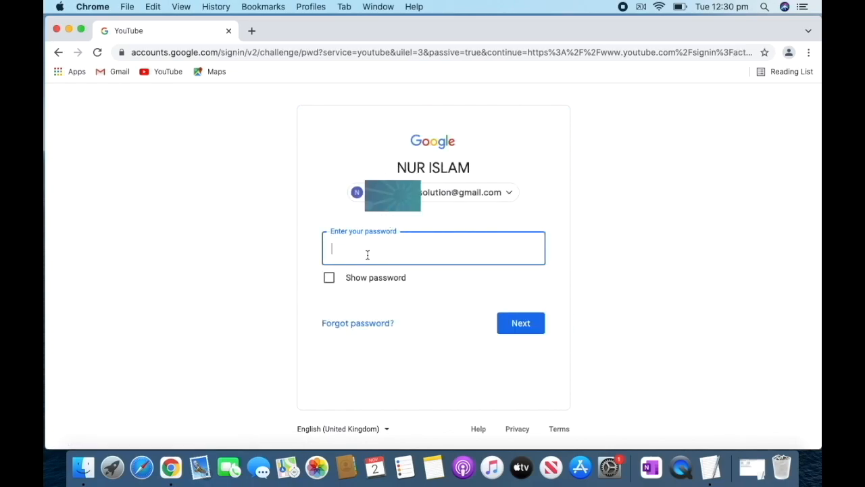
{"action": "type", "text": "•"}
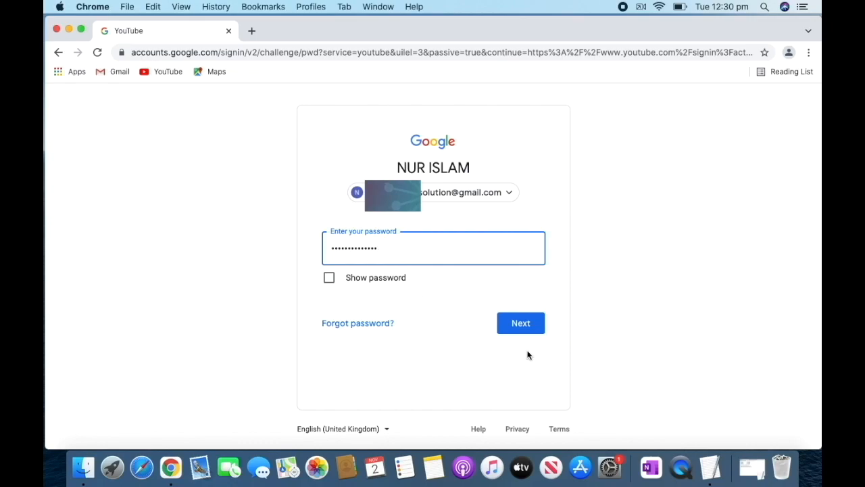
{"action": "left_click", "coordinate": [519, 326]}
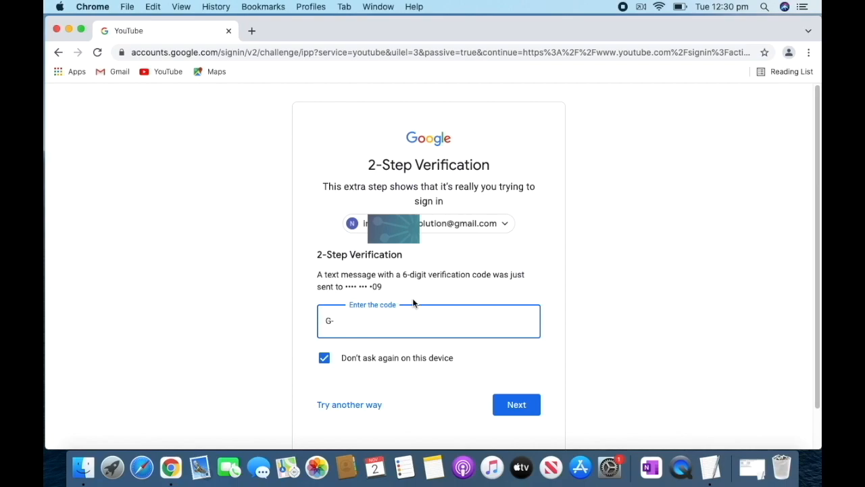
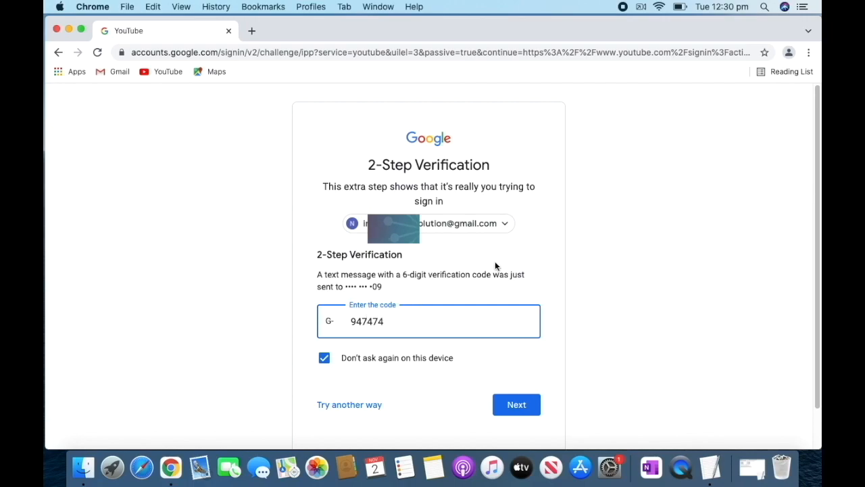
Enter the 6-digit verification code from the text message and complete the 2-Step Verification
{"action": "left_click", "coordinate": [519, 403]}
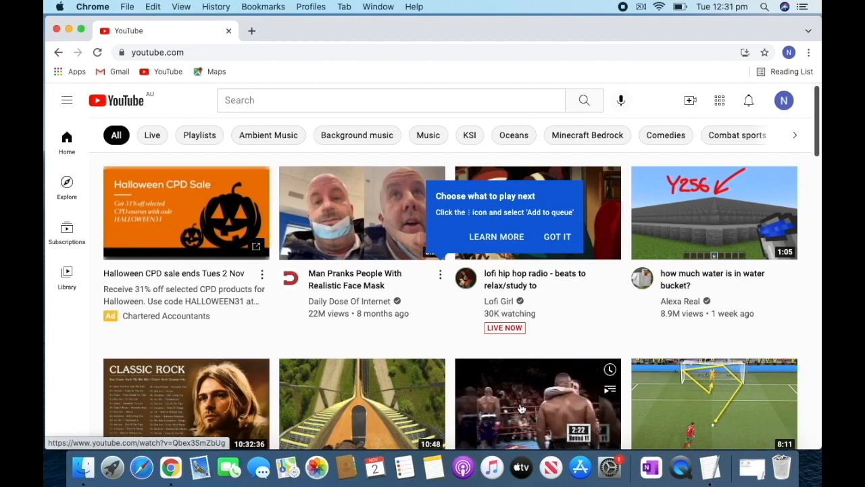
Create a YouTube channel for the signed-in account, keeping the prefilled name and default picture
{"action": "left_click", "coordinate": [787, 100]}
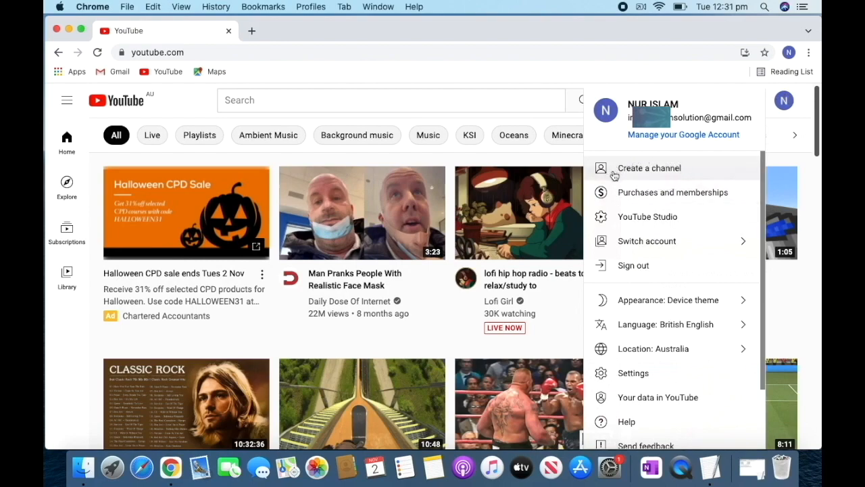
{"action": "left_click", "coordinate": [655, 171]}
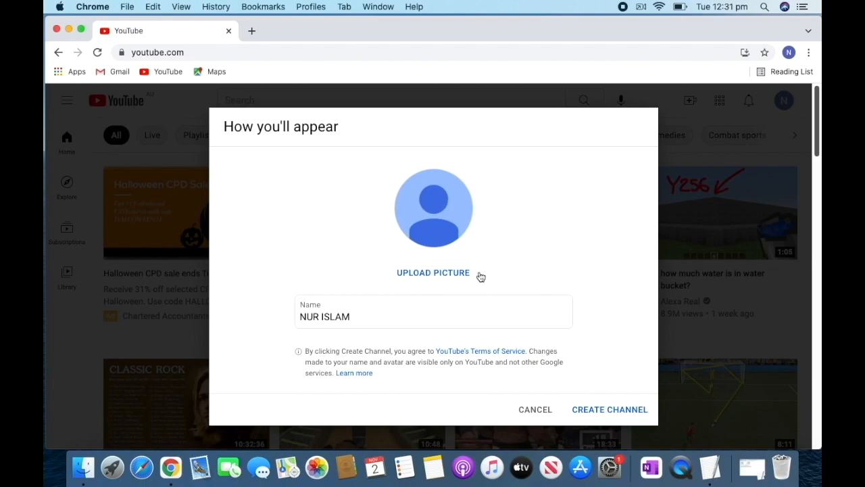
{"action": "left_click", "coordinate": [437, 273]}
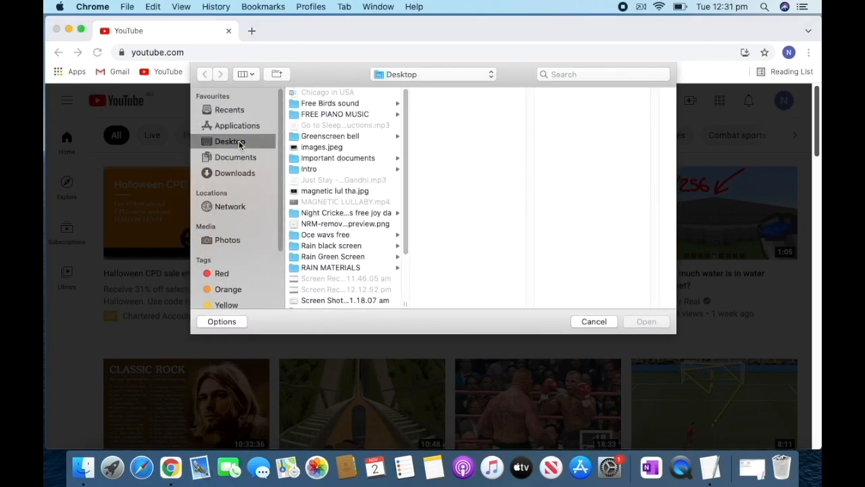
{"action": "key", "text": "Escape"}
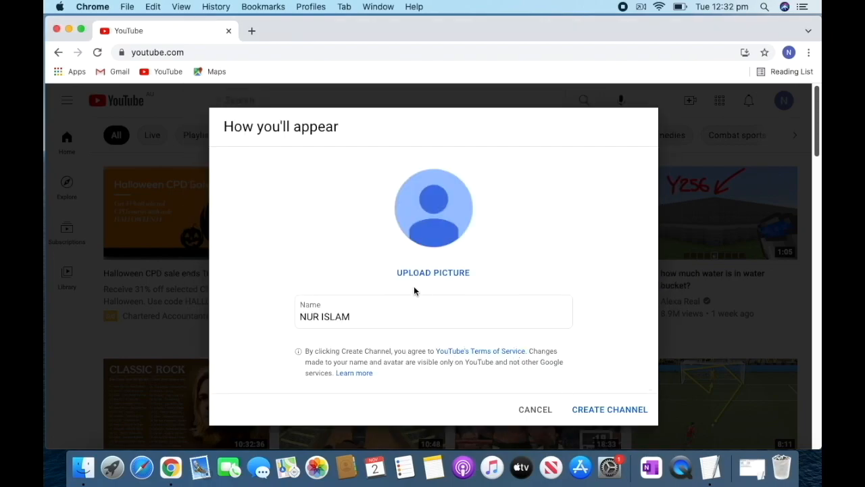
{"action": "left_click", "coordinate": [609, 411]}
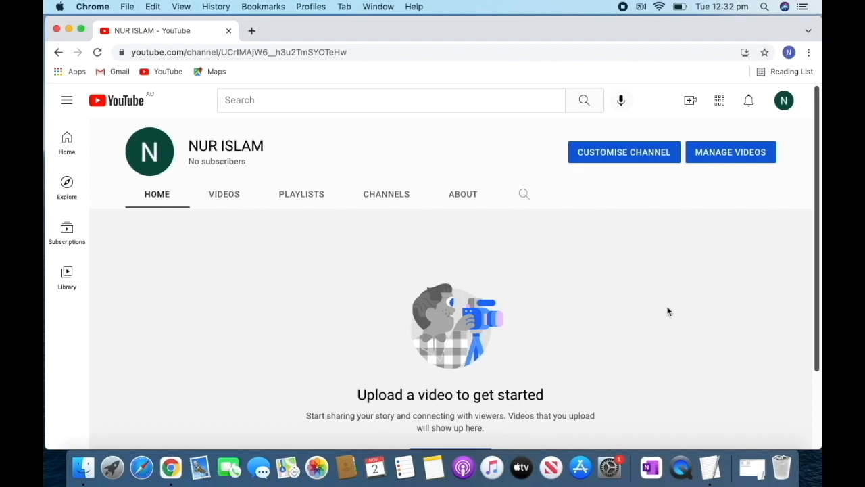
Open the new channel's customisation page in YouTube Studio and dismiss the welcome and dark theme notices
{"action": "left_click", "coordinate": [624, 156]}
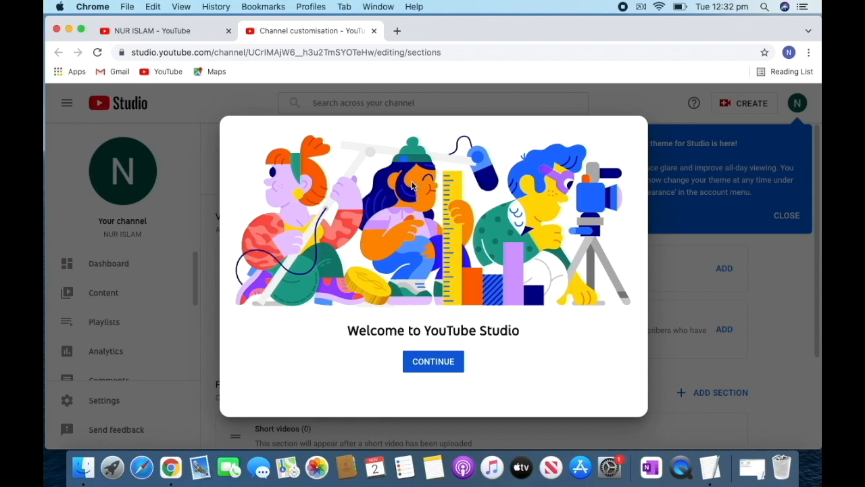
{"action": "left_click", "coordinate": [434, 362]}
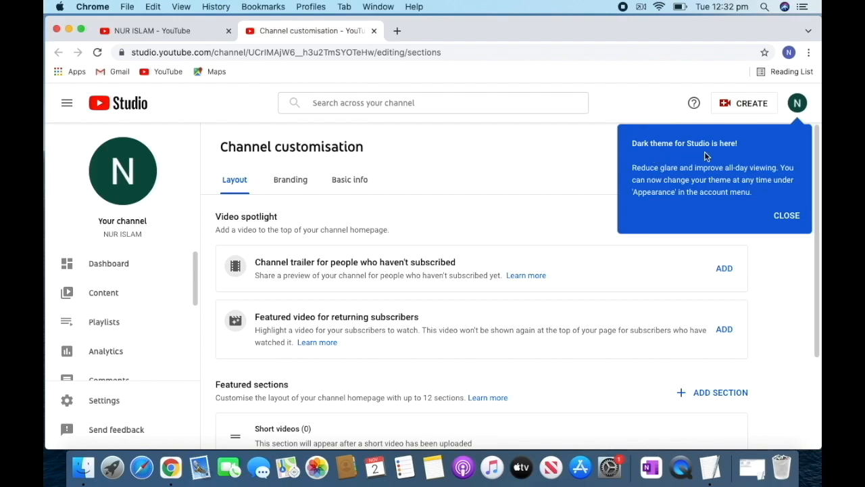
{"action": "left_click", "coordinate": [787, 215]}
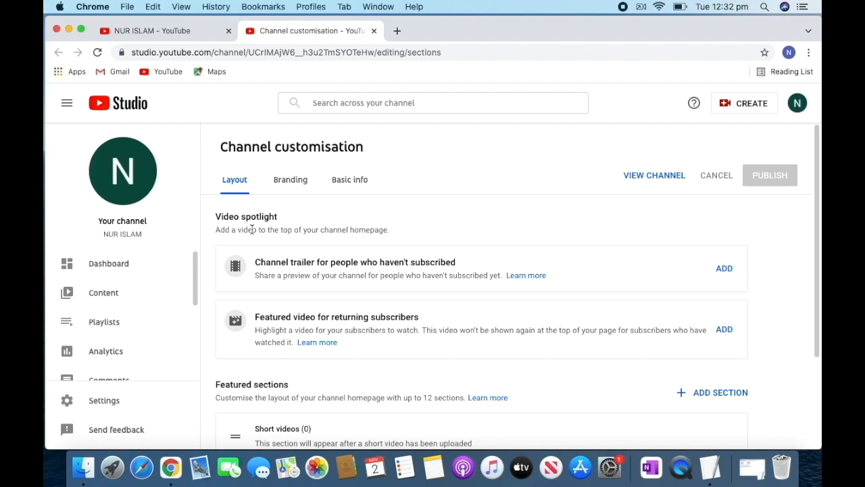
Review the channel customisation settings for layout, branding and basic info, including description, channel URL, links and contact info
{"action": "scroll", "coordinate": [369, 278], "scroll_direction": "down", "scroll_amount": 4}
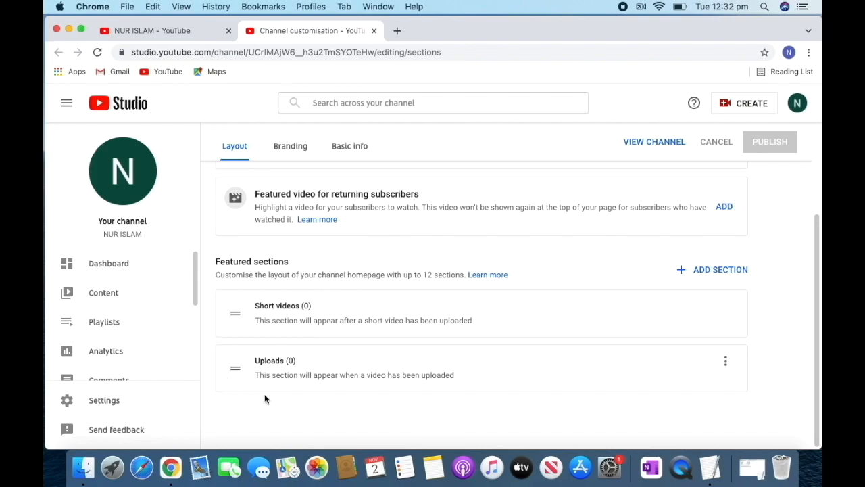
{"action": "scroll", "coordinate": [352, 367], "scroll_direction": "up", "scroll_amount": 4}
{"action": "left_click", "coordinate": [286, 185]}
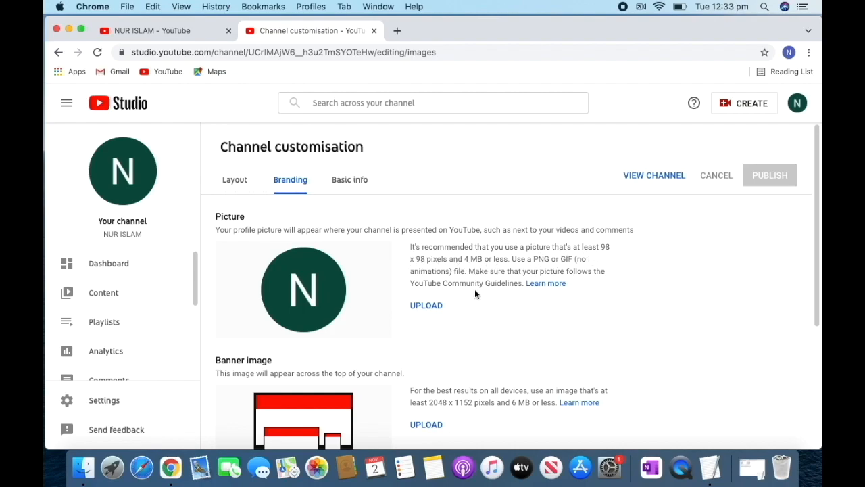
{"action": "scroll", "coordinate": [390, 316], "scroll_direction": "down", "scroll_amount": 5}
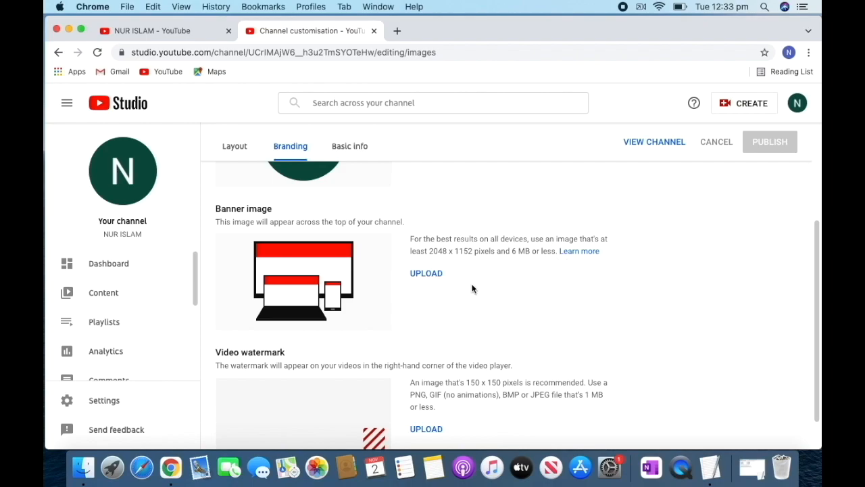
{"action": "scroll", "coordinate": [433, 298], "scroll_direction": "down", "scroll_amount": 1}
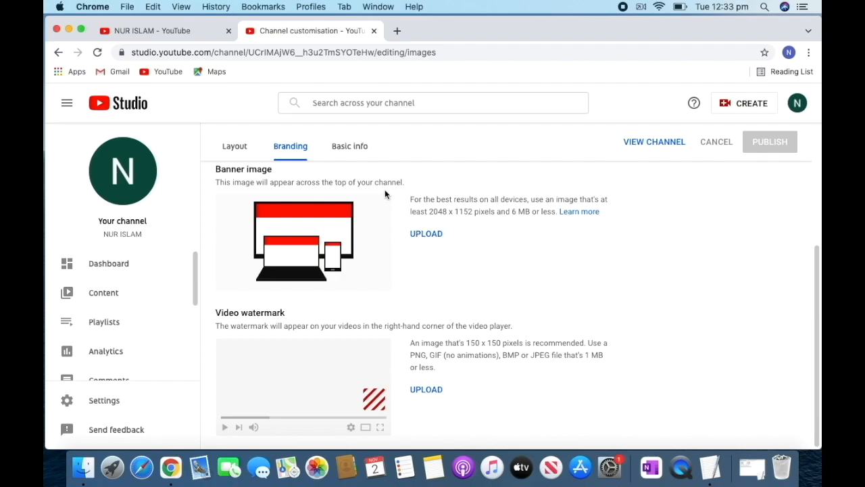
{"action": "left_click", "coordinate": [346, 147]}
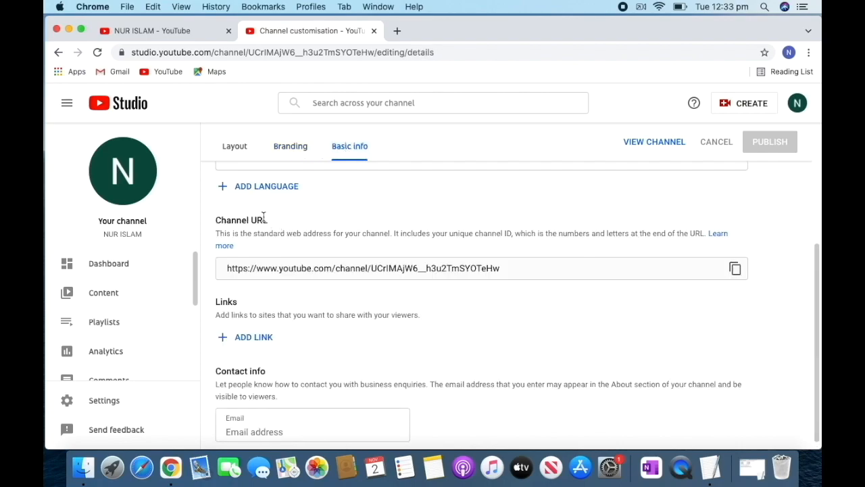
{"action": "scroll", "coordinate": [269, 223], "scroll_direction": "up", "scroll_amount": 5}
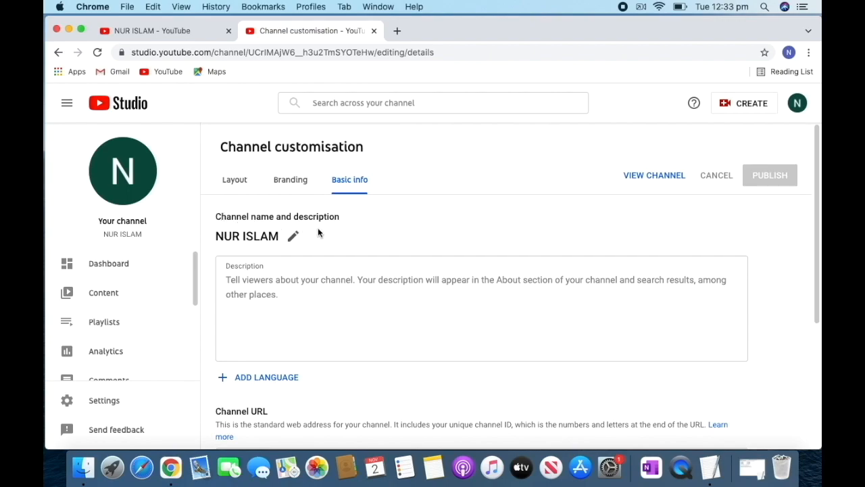
{"action": "scroll", "coordinate": [281, 293], "scroll_direction": "down", "scroll_amount": 5}
{"action": "scroll", "coordinate": [282, 293], "scroll_direction": "down", "scroll_amount": 1}
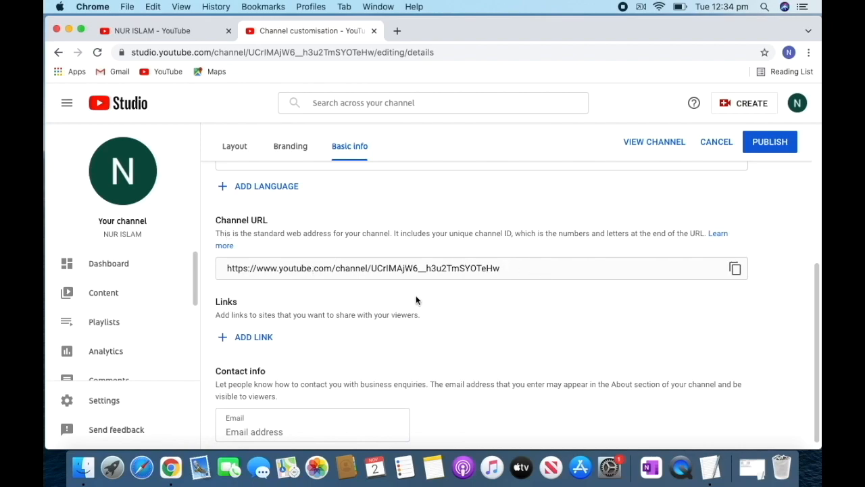
{"action": "scroll", "coordinate": [429, 298], "scroll_direction": "down", "scroll_amount": 1}
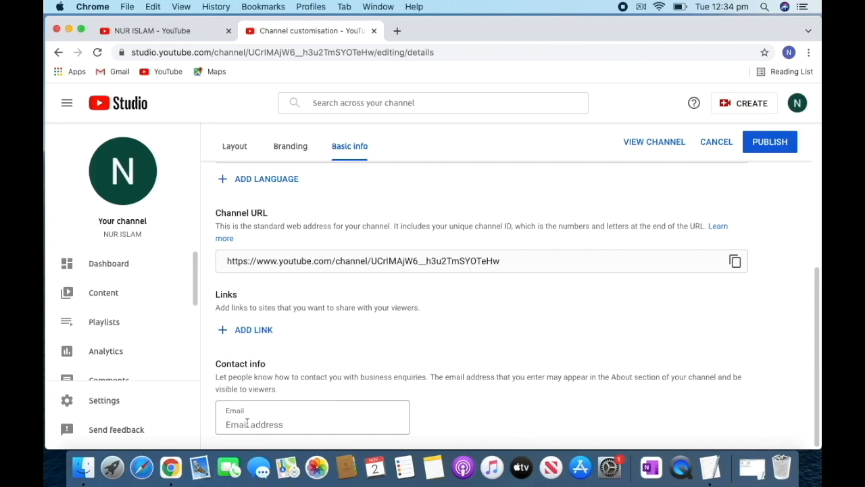
Open the Studio audio library, discarding the unsaved customisation changes, and browse its free music tracks
{"action": "scroll", "coordinate": [123, 264], "scroll_direction": "down", "scroll_amount": 5}
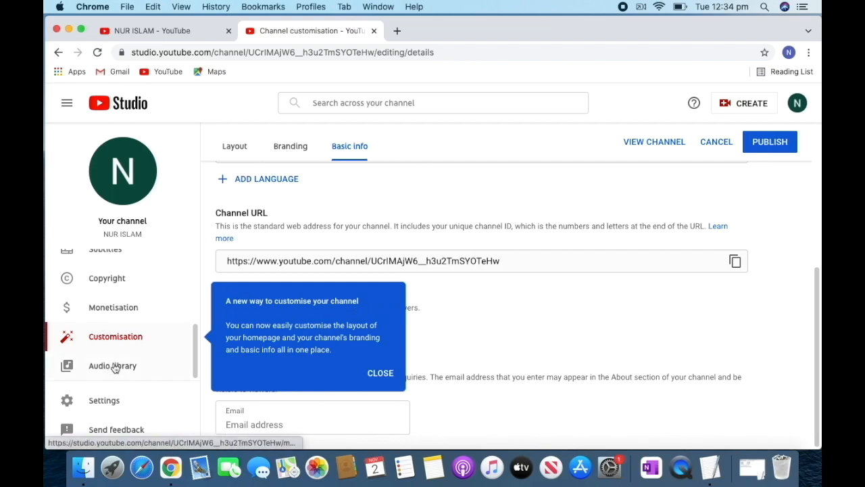
{"action": "left_click", "coordinate": [385, 376]}
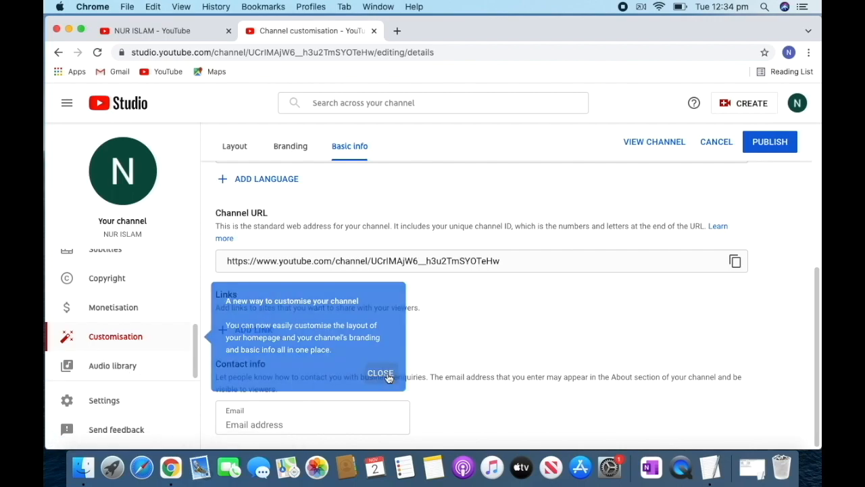
{"action": "left_click", "coordinate": [112, 369]}
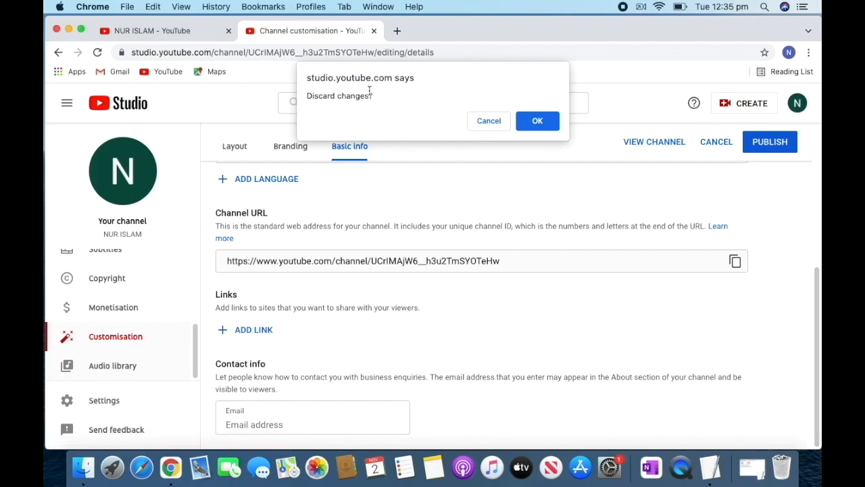
{"action": "left_click", "coordinate": [538, 121]}
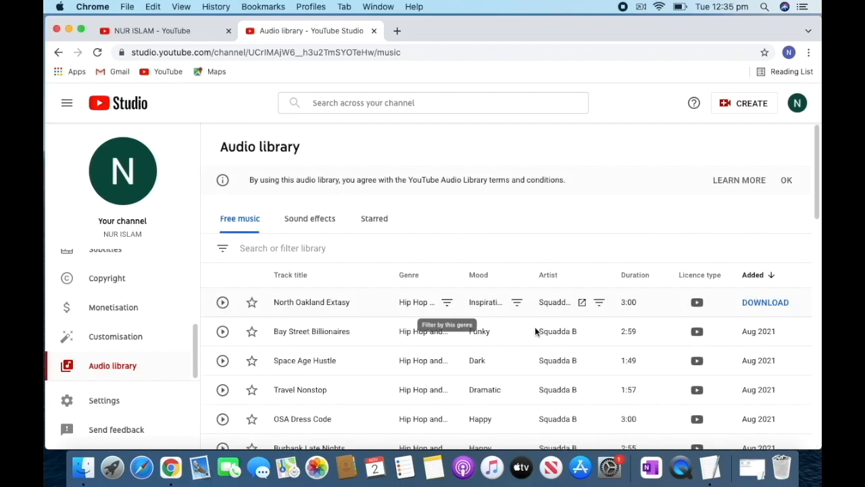
{"action": "scroll", "coordinate": [436, 349], "scroll_direction": "down", "scroll_amount": 3}
{"action": "scroll", "coordinate": [436, 349], "scroll_direction": "down", "scroll_amount": 10}
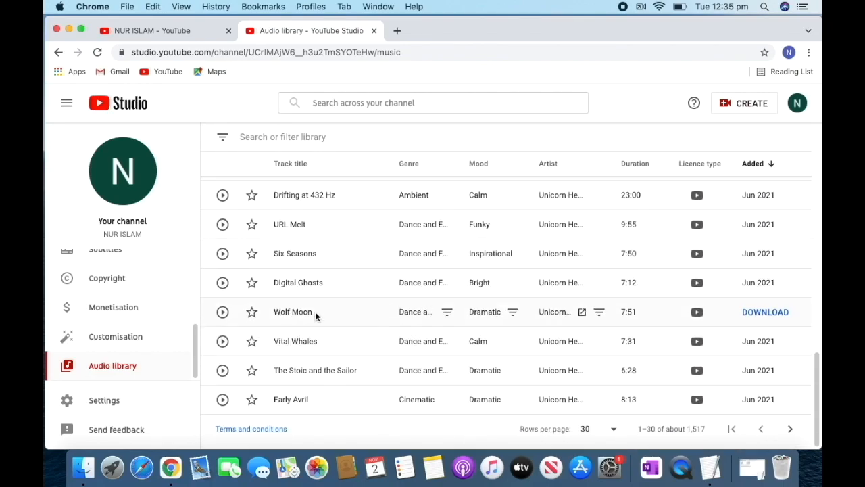
{"action": "scroll", "coordinate": [443, 215], "scroll_direction": "up", "scroll_amount": 12}
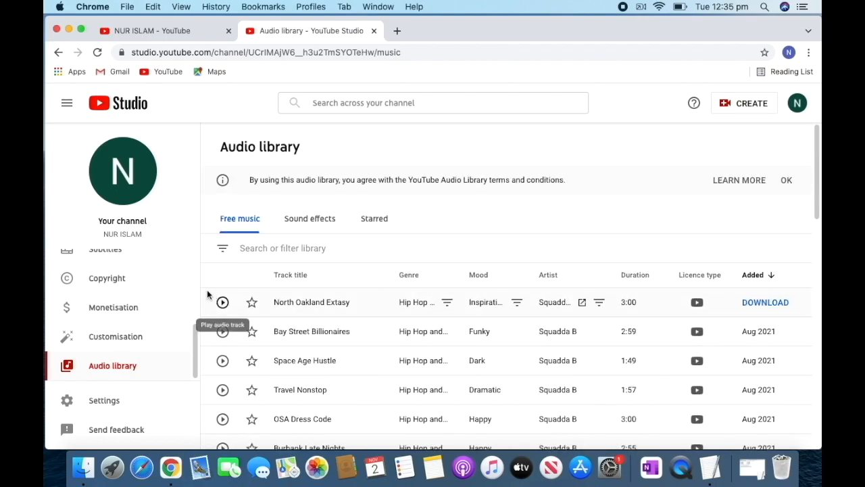
Rename the channel to NUR Tech Solution in the basic info of the customisation page and publish the change
{"action": "scroll", "coordinate": [108, 372], "scroll_direction": "up", "scroll_amount": 1}
{"action": "left_click", "coordinate": [124, 343]}
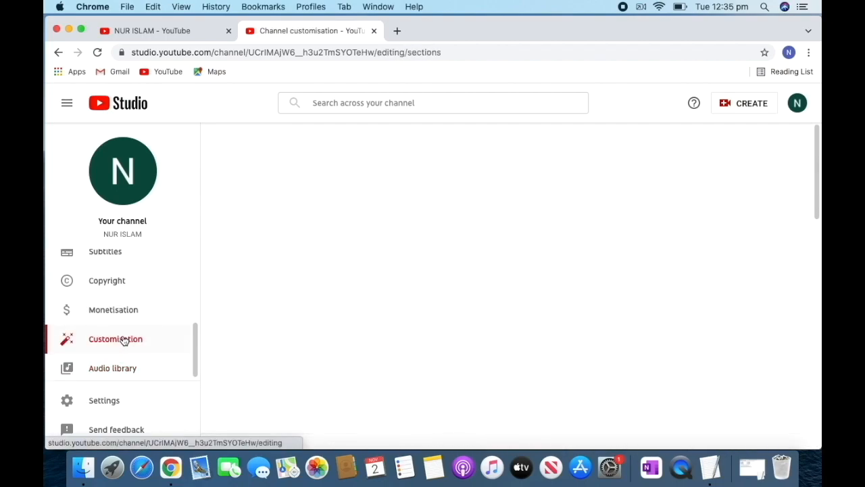
{"action": "left_click", "coordinate": [344, 181]}
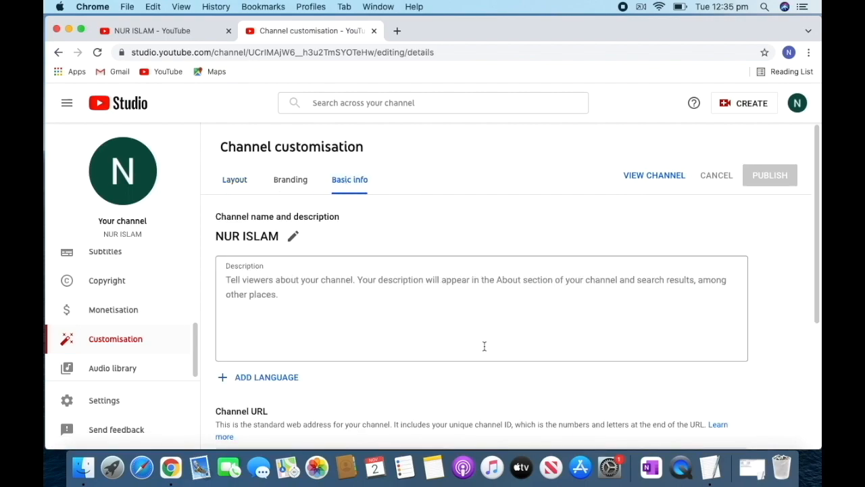
{"action": "scroll", "coordinate": [484, 346], "scroll_direction": "down", "scroll_amount": 2}
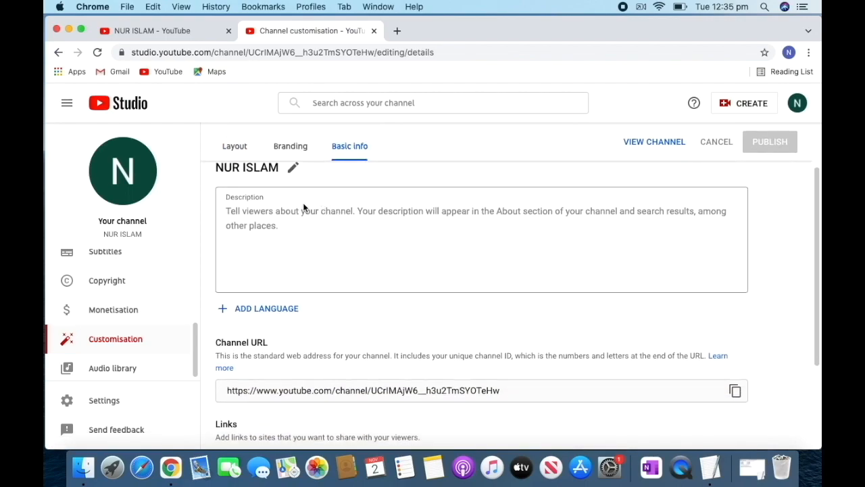
{"action": "scroll", "coordinate": [303, 207], "scroll_direction": "up", "scroll_amount": 2}
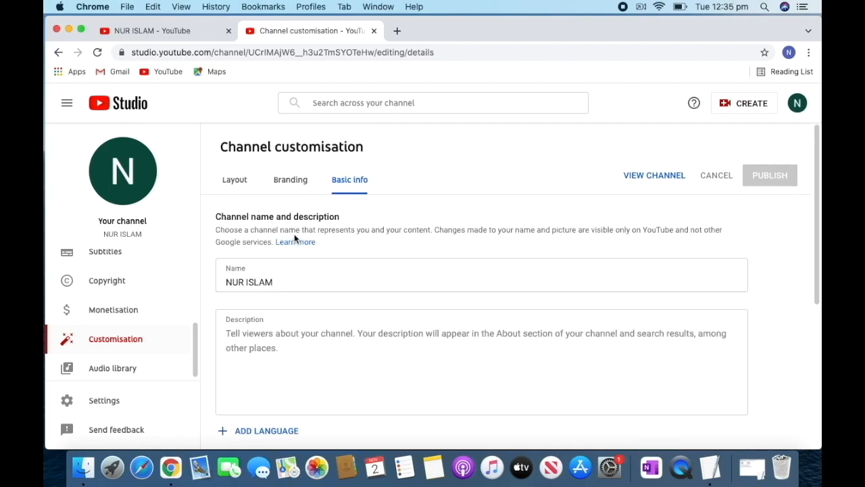
{"action": "left_click_drag", "start_coordinate": [292, 277], "coordinate": [207, 282]}
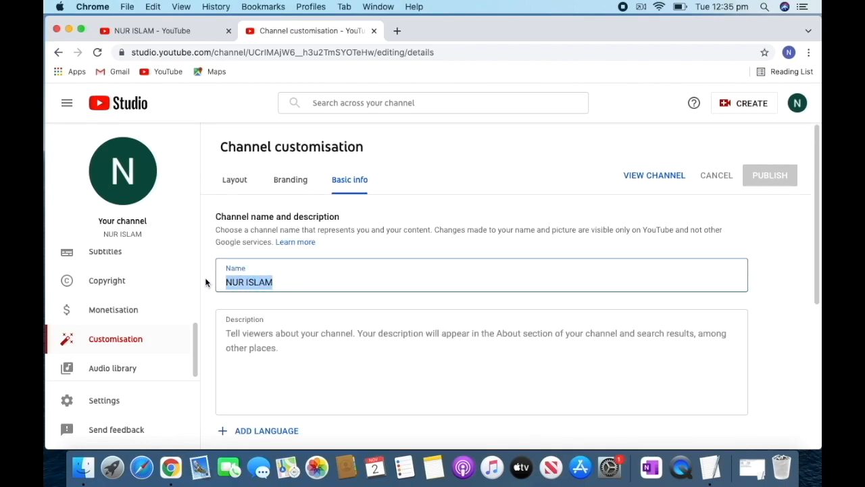
{"action": "type", "text": "NUR"}
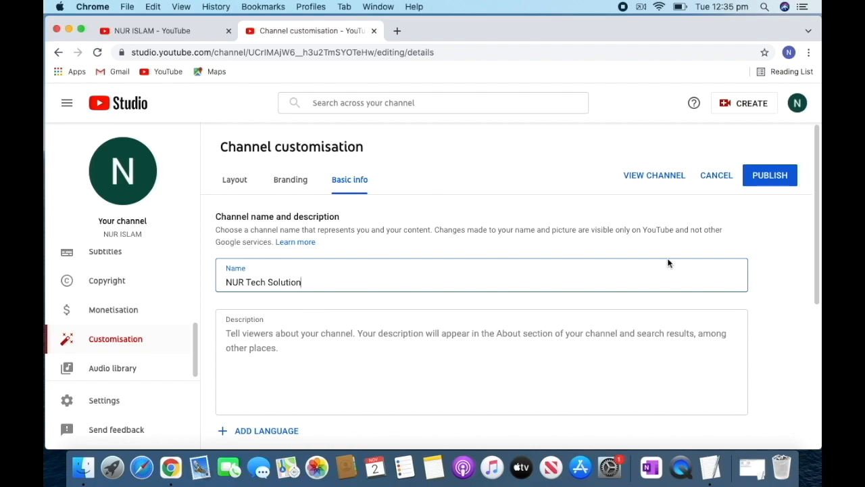
{"action": "left_click", "coordinate": [776, 176]}
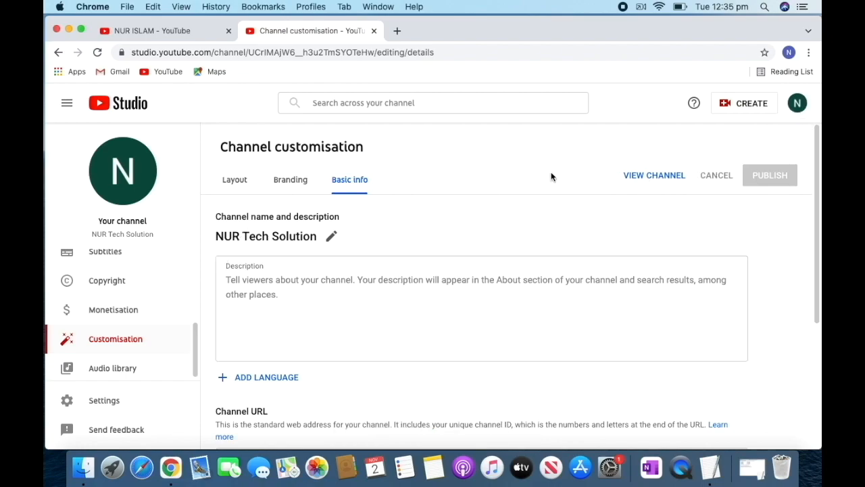
View the published channel page and look through its videos, playlists, channels and about sections
{"action": "left_click", "coordinate": [661, 177]}
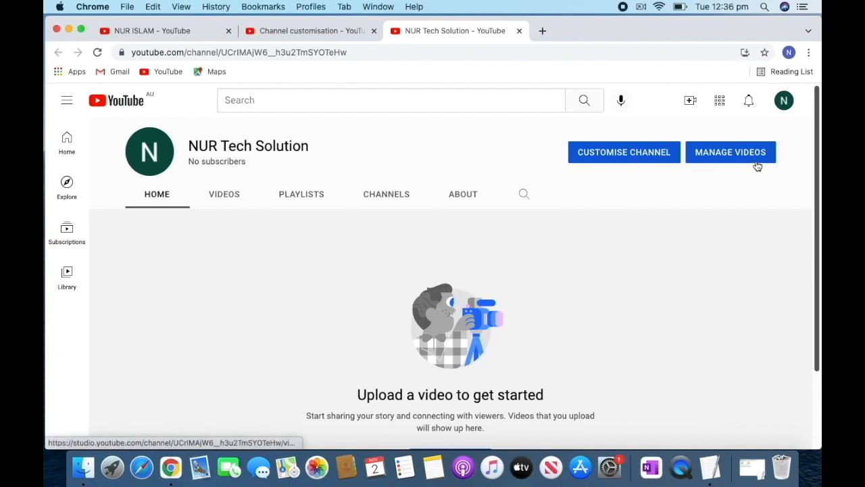
{"action": "left_click", "coordinate": [232, 195]}
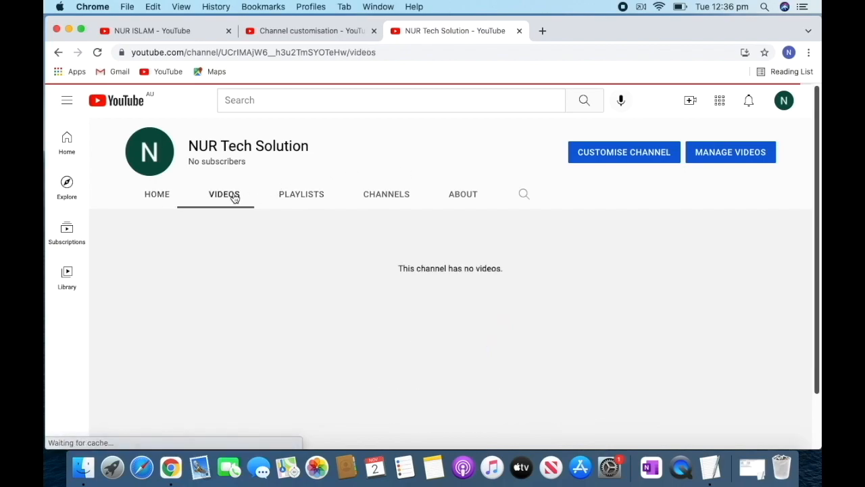
{"action": "left_click", "coordinate": [299, 199]}
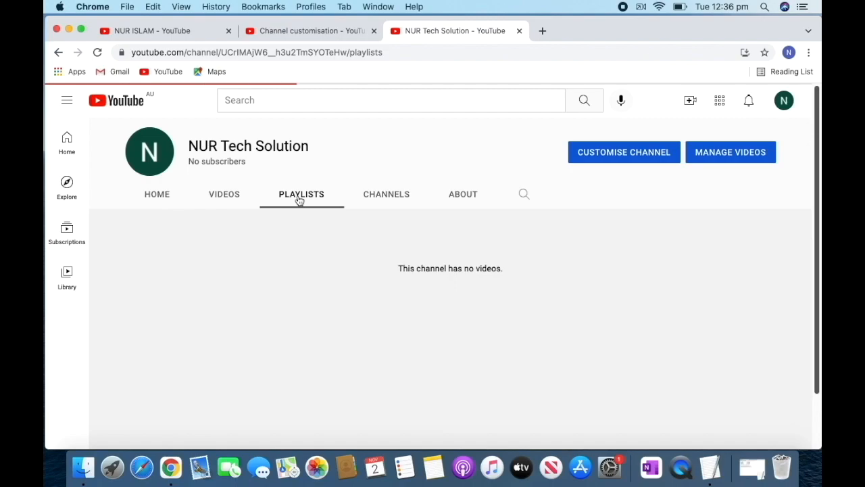
{"action": "left_click", "coordinate": [379, 202]}
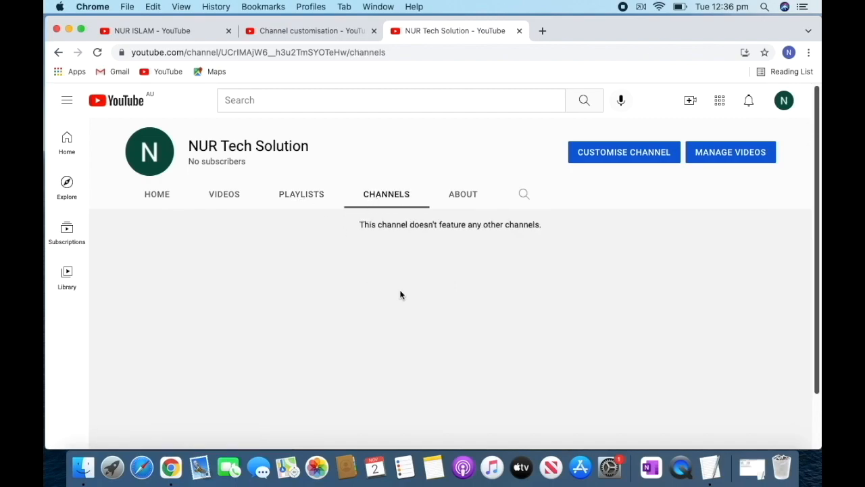
{"action": "left_click", "coordinate": [461, 200]}
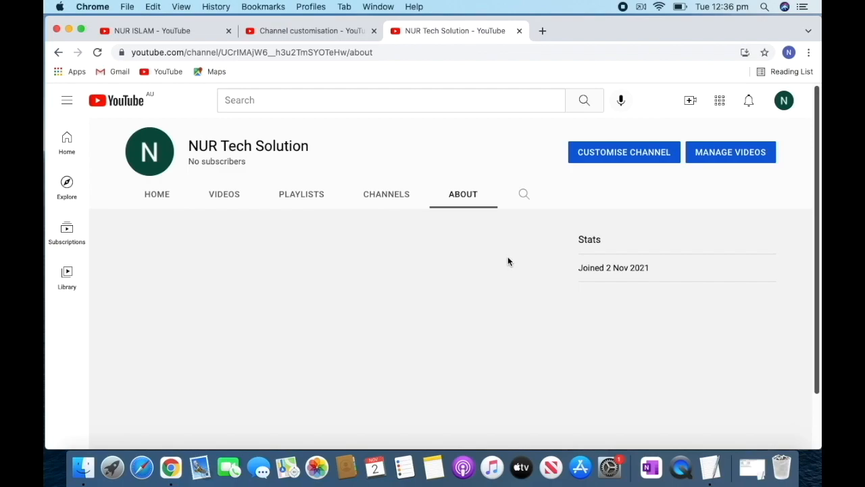
Open the channel's YouTube Studio dashboard from the account options and dismiss the opening notice
{"action": "left_click", "coordinate": [784, 105]}
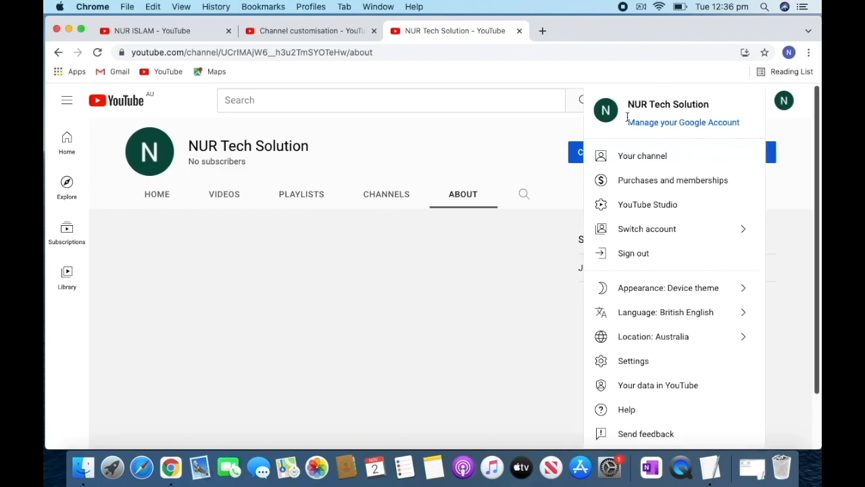
{"action": "left_click", "coordinate": [673, 213]}
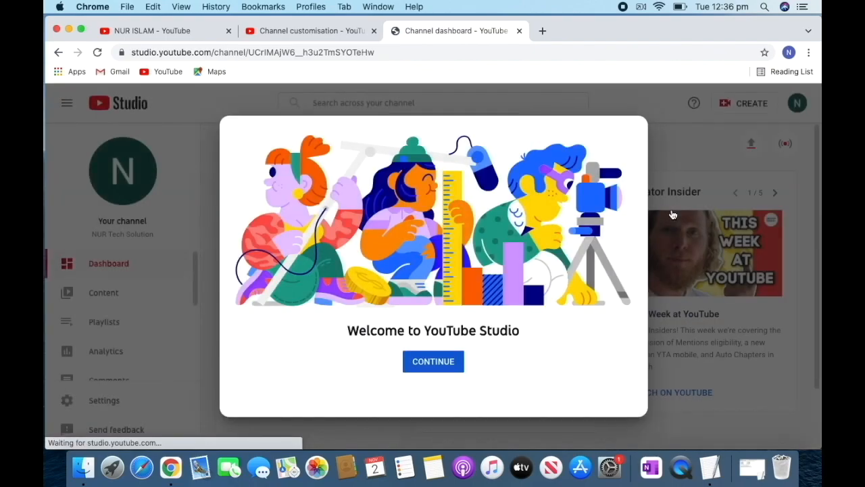
{"action": "left_click", "coordinate": [448, 360]}
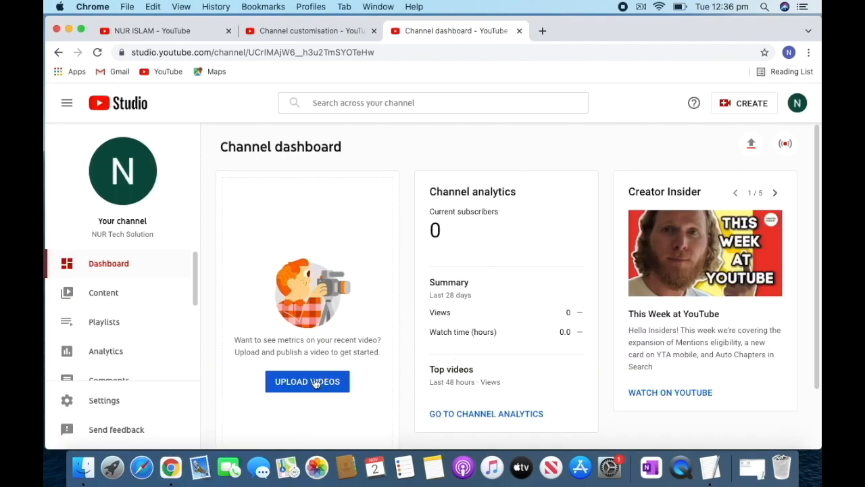
Examine the video upload dialog and its file selection on the Desktop, and close both without choosing a file
{"action": "left_click", "coordinate": [753, 144]}
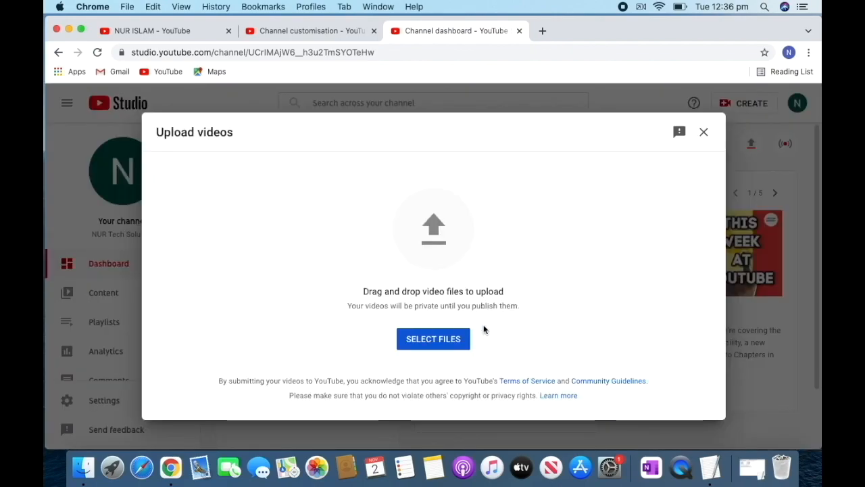
{"action": "left_click", "coordinate": [444, 348]}
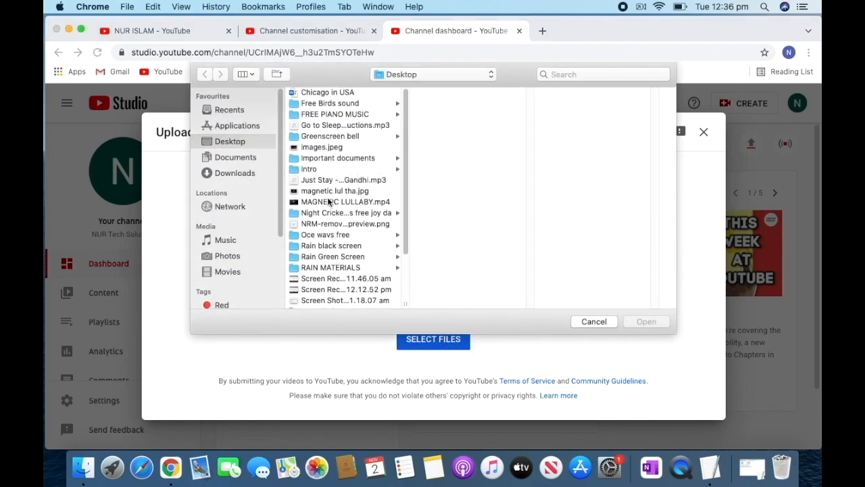
{"action": "left_click", "coordinate": [594, 322]}
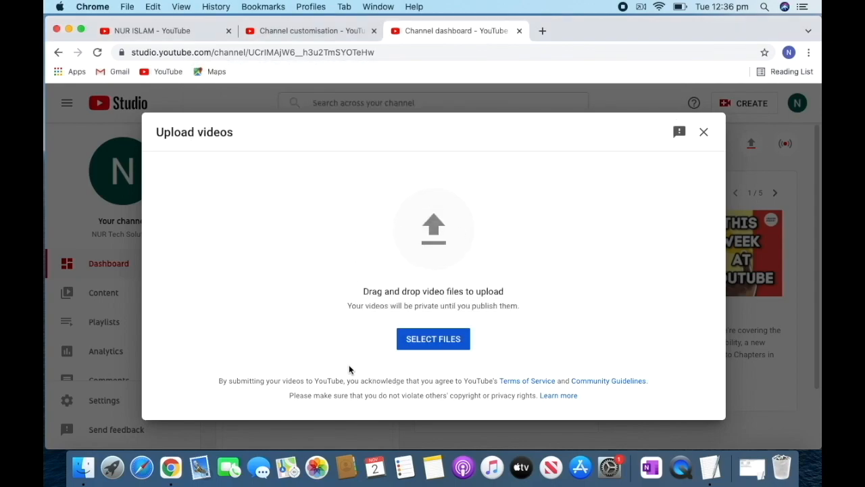
{"action": "left_click", "coordinate": [704, 132]}
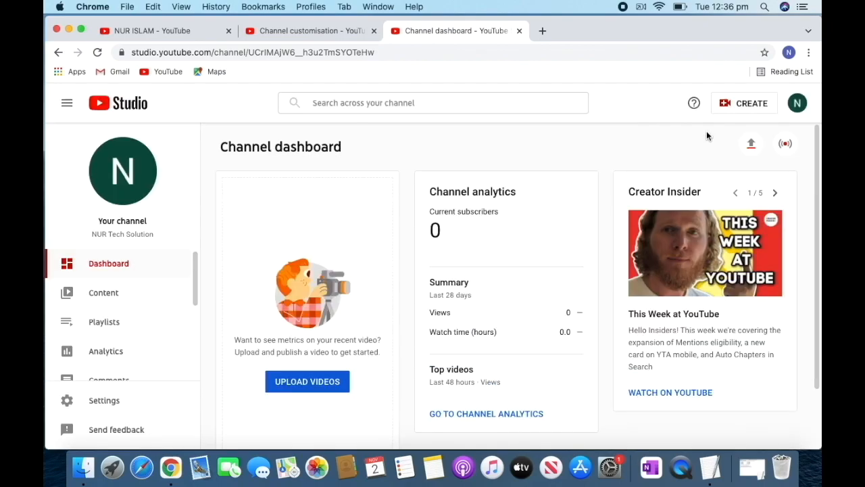
Review the channel dashboard and sign out of the account
{"action": "scroll", "coordinate": [473, 315], "scroll_direction": "down", "scroll_amount": 2}
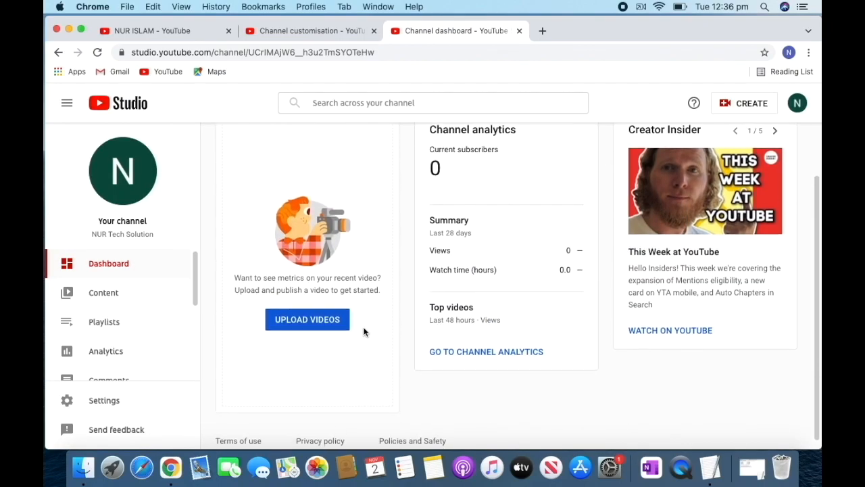
{"action": "scroll", "coordinate": [253, 330], "scroll_direction": "up", "scroll_amount": 2}
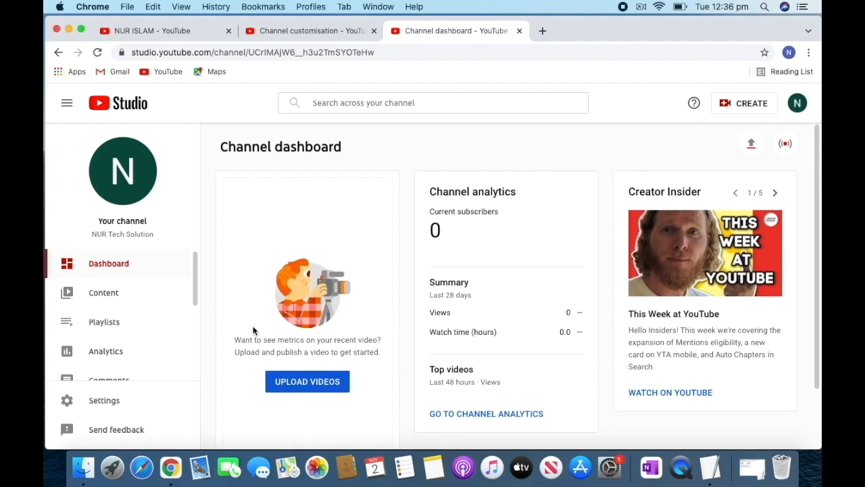
{"action": "left_click", "coordinate": [799, 103]}
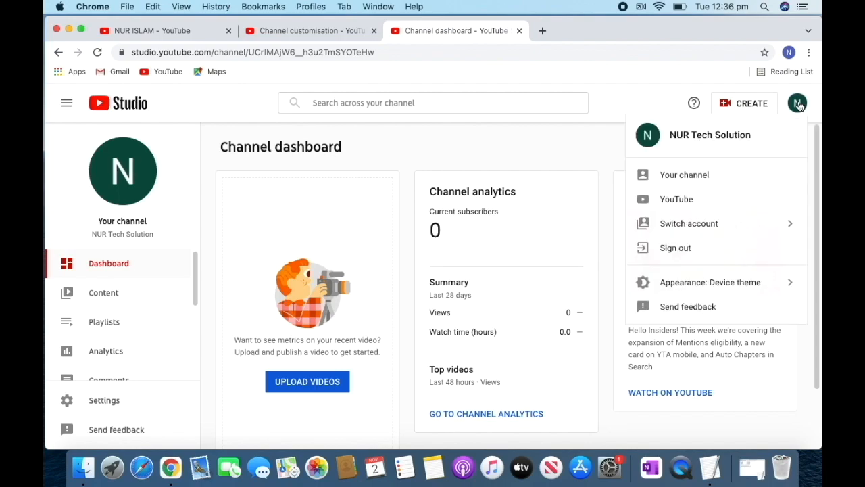
{"action": "left_click", "coordinate": [687, 249]}
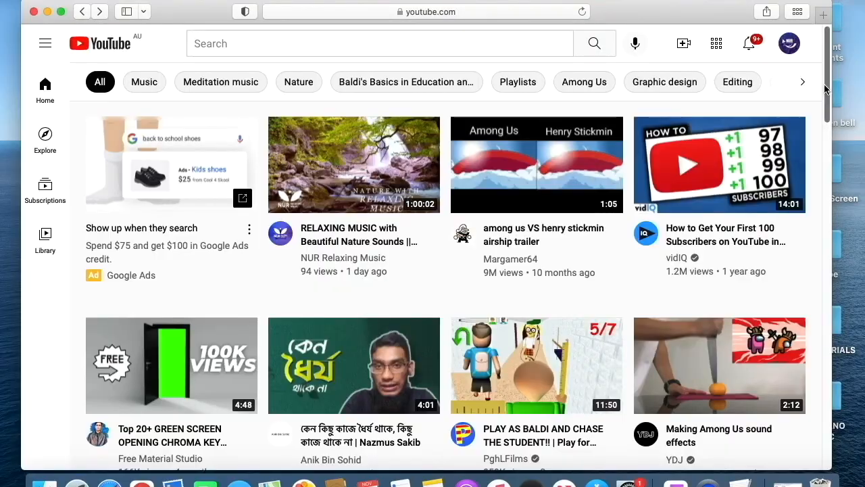
Switch to Safari, open the NUR Travel Studio channel page and examine its featured video, shorts and uploads
{"action": "left_click", "coordinate": [791, 42]}
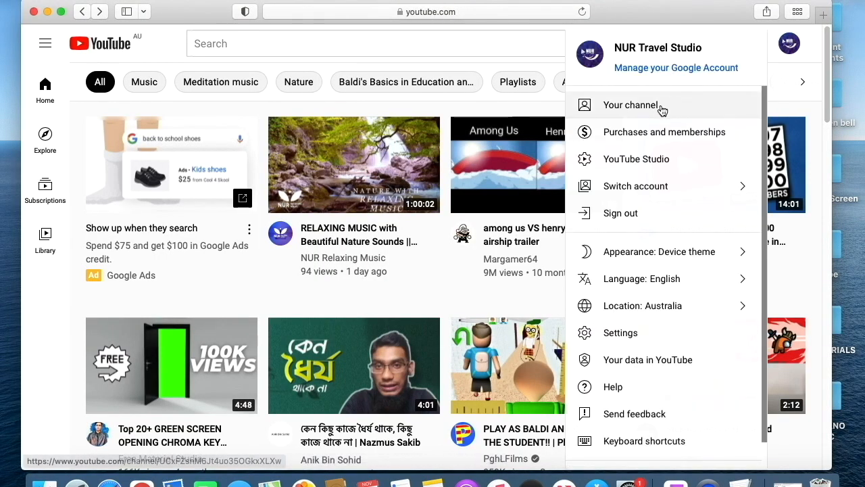
{"action": "left_click", "coordinate": [629, 107]}
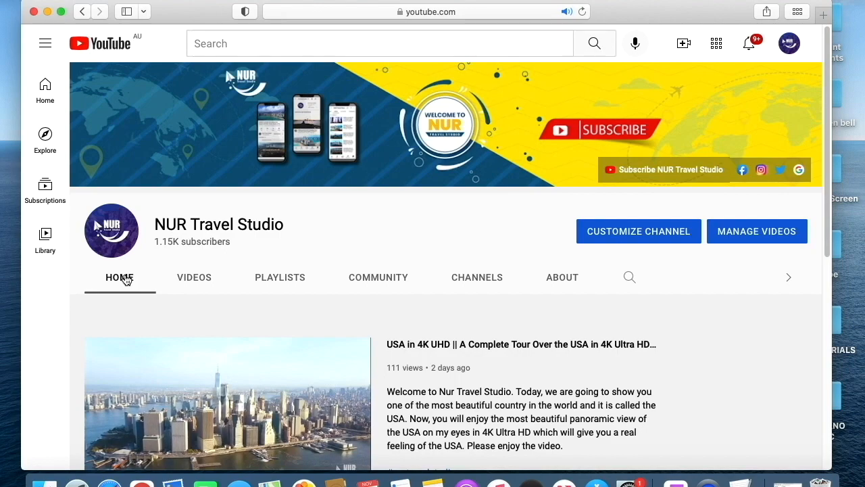
{"action": "scroll", "coordinate": [238, 329], "scroll_direction": "down", "scroll_amount": 5}
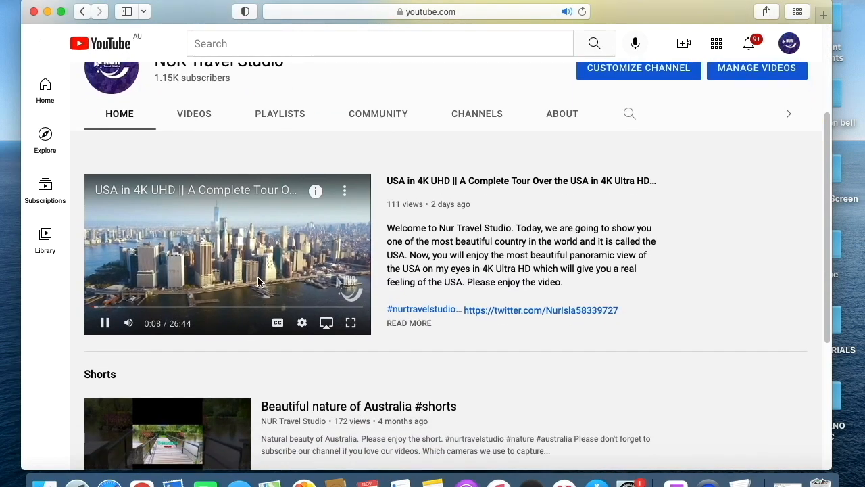
{"action": "scroll", "coordinate": [444, 161], "scroll_direction": "down", "scroll_amount": 1}
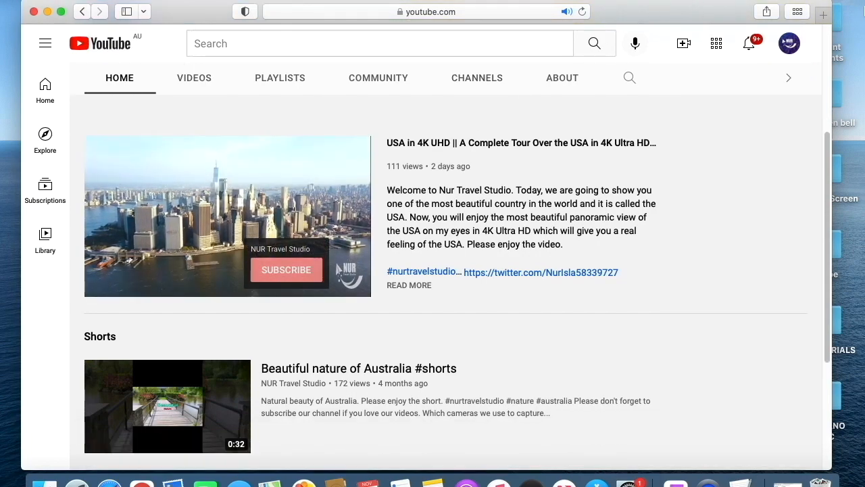
{"action": "left_click_drag", "start_coordinate": [831, 2], "coordinate": [856, 0]}
{"action": "scroll", "coordinate": [455, 150], "scroll_direction": "down", "scroll_amount": 5}
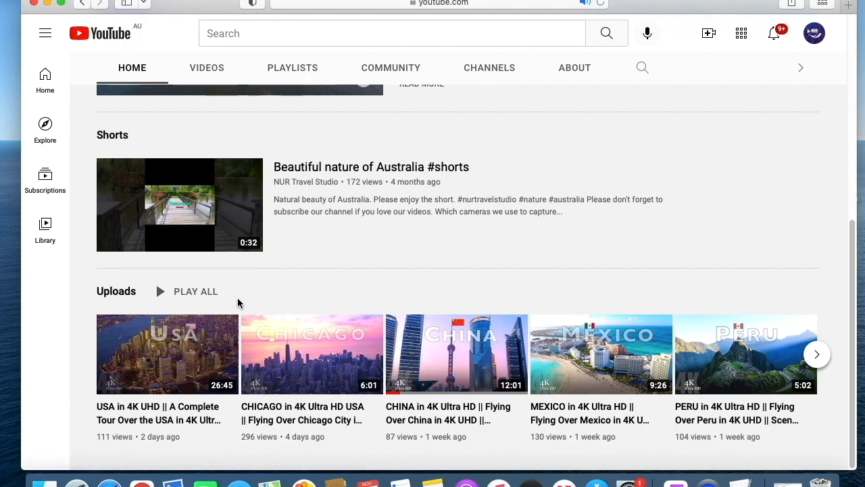
{"action": "scroll", "coordinate": [237, 300], "scroll_direction": "up", "scroll_amount": 7}
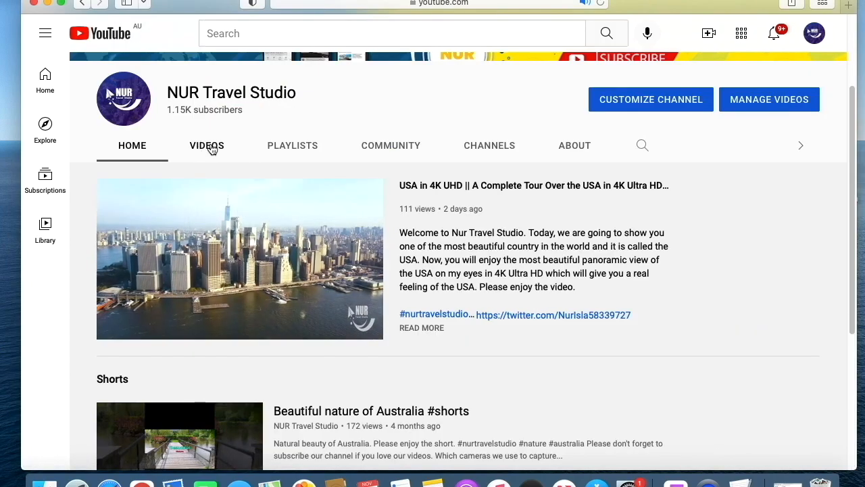
Browse the NUR Travel Studio channel's uploaded videos and created playlists
{"action": "left_click", "coordinate": [210, 147]}
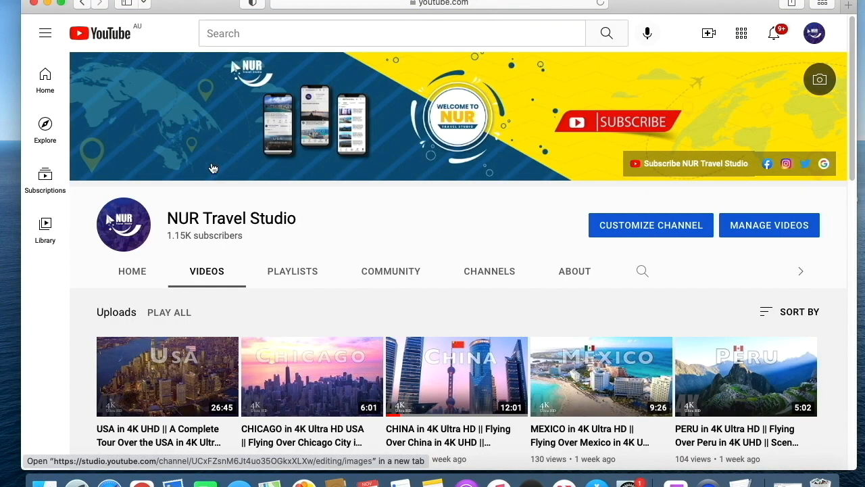
{"action": "scroll", "coordinate": [294, 365], "scroll_direction": "down", "scroll_amount": 1}
{"action": "scroll", "coordinate": [294, 365], "scroll_direction": "down", "scroll_amount": 11}
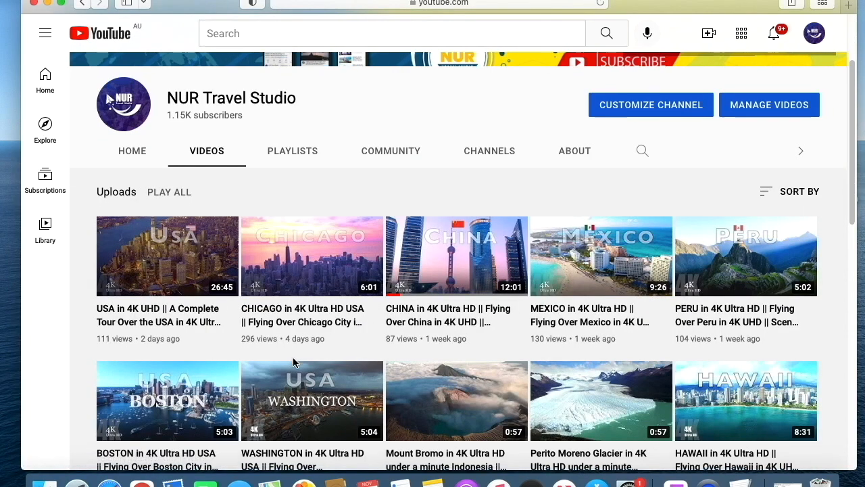
{"action": "scroll", "coordinate": [294, 365], "scroll_direction": "up", "scroll_amount": 11}
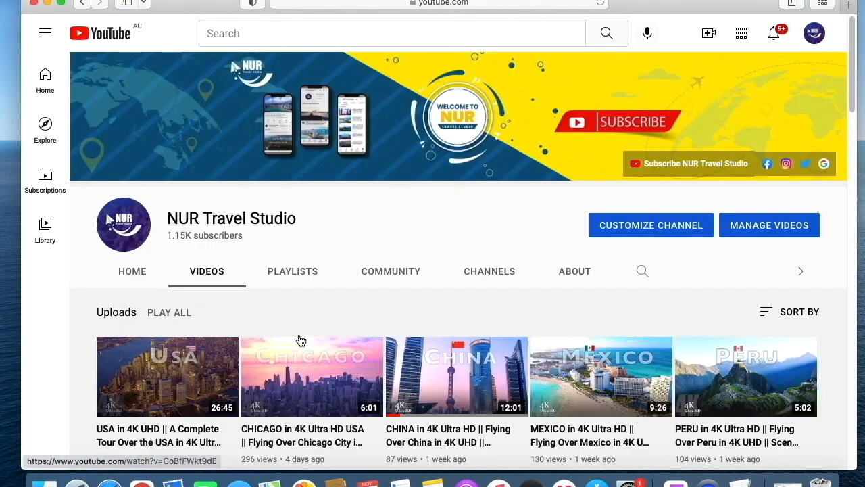
{"action": "left_click", "coordinate": [296, 274]}
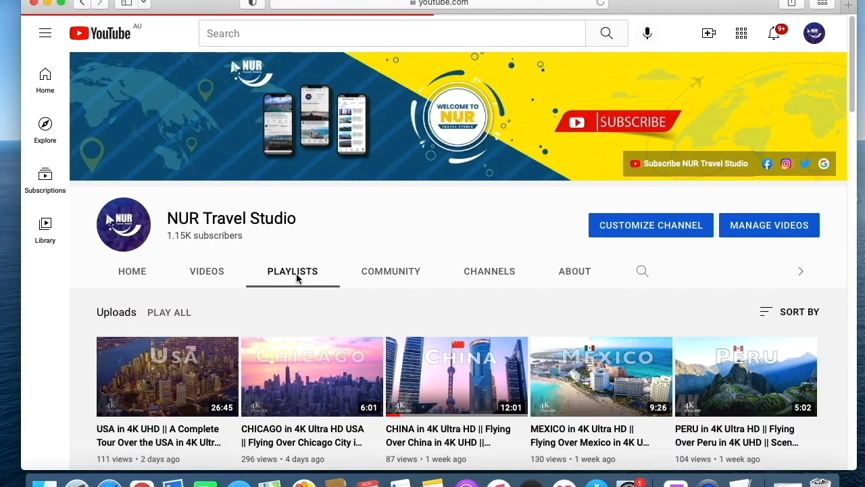
{"action": "scroll", "coordinate": [308, 324], "scroll_direction": "down", "scroll_amount": 3}
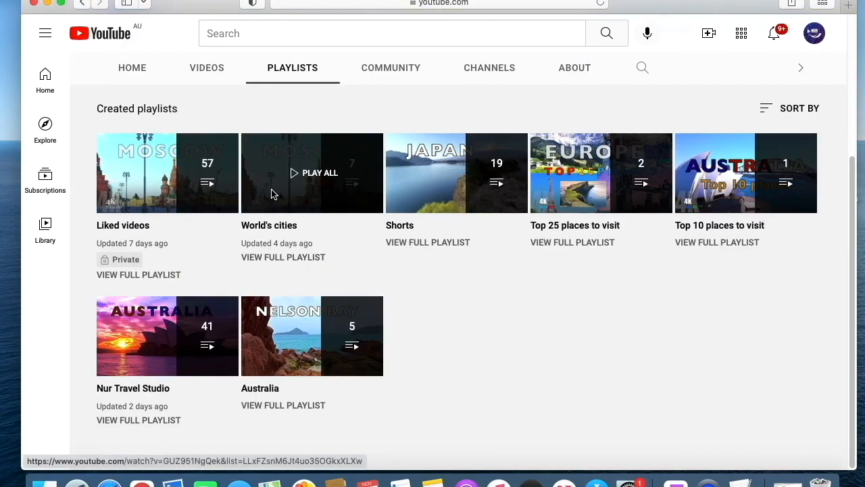
{"action": "scroll", "coordinate": [500, 263], "scroll_direction": "up", "scroll_amount": 3}
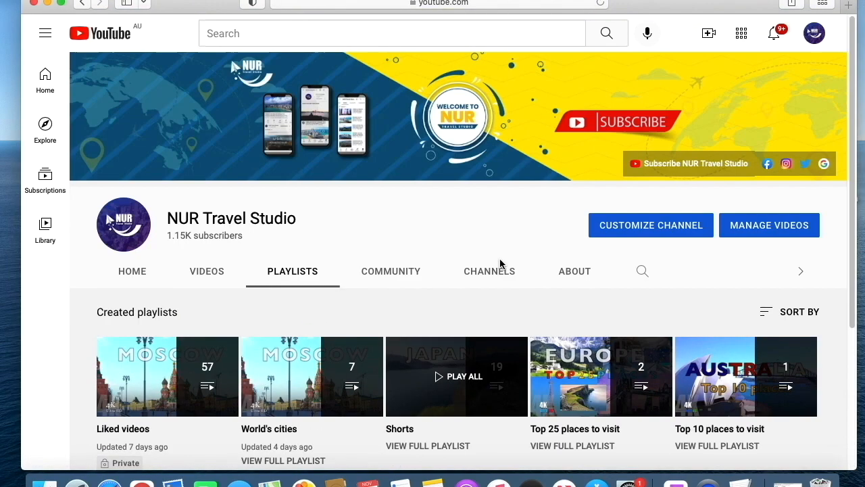
Review the NUR Travel Studio channel's community post area and its list of subscribed channels
{"action": "left_click", "coordinate": [396, 271]}
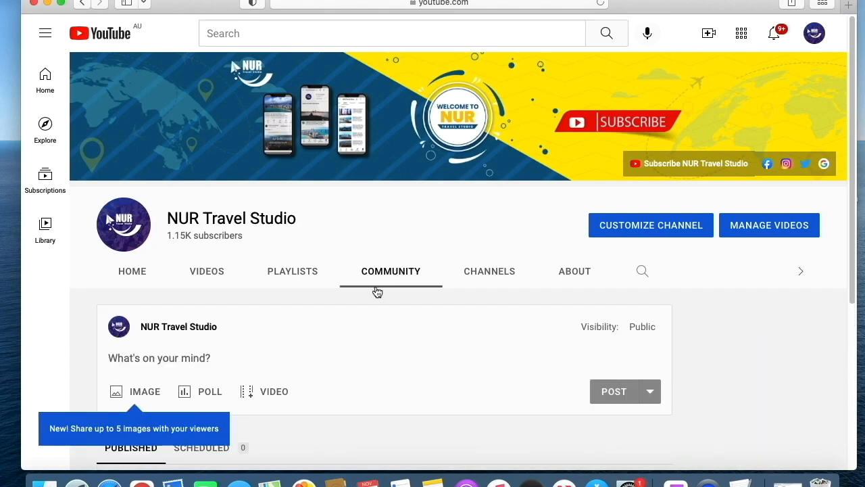
{"action": "scroll", "coordinate": [376, 292], "scroll_direction": "down", "scroll_amount": 2}
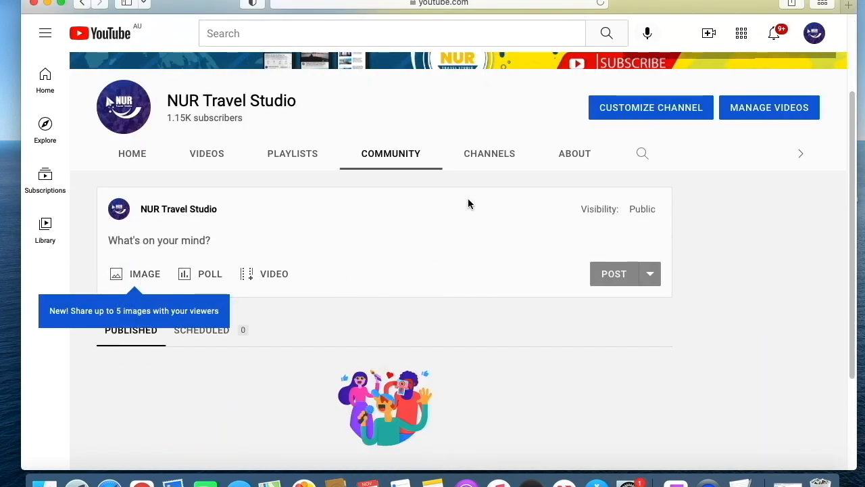
{"action": "left_click", "coordinate": [493, 155]}
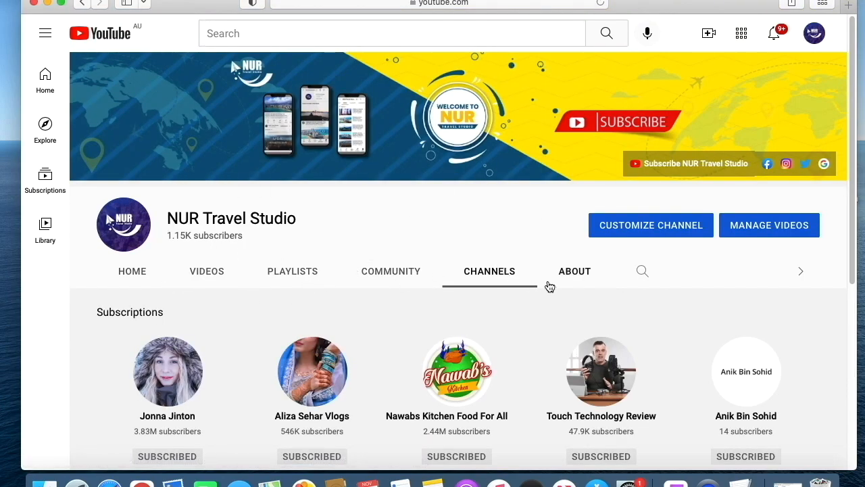
Examine the channel's About information, covering its description, stats, business details and social links
{"action": "left_click", "coordinate": [575, 278]}
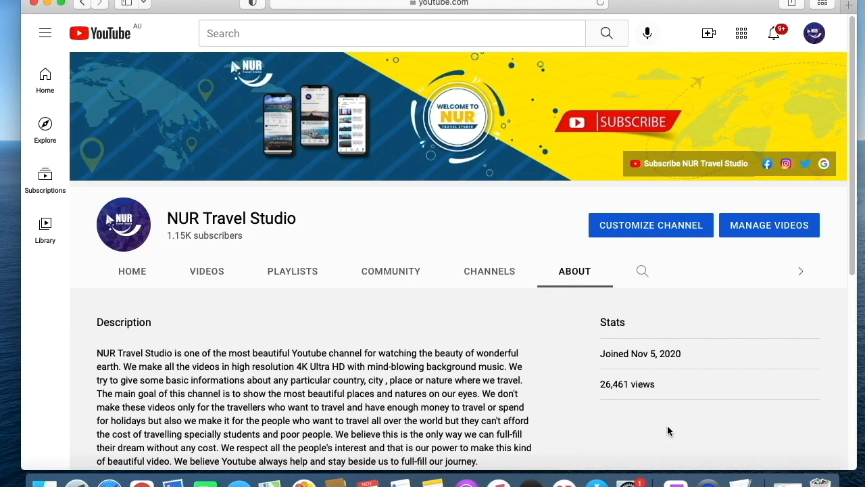
{"action": "scroll", "coordinate": [308, 311], "scroll_direction": "down", "scroll_amount": 3}
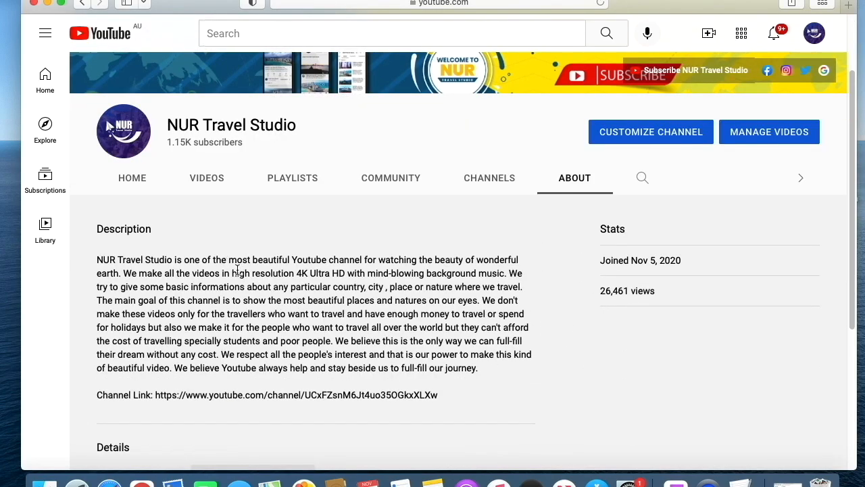
{"action": "scroll", "coordinate": [237, 270], "scroll_direction": "down", "scroll_amount": 1}
{"action": "scroll", "coordinate": [330, 244], "scroll_direction": "down", "scroll_amount": 1}
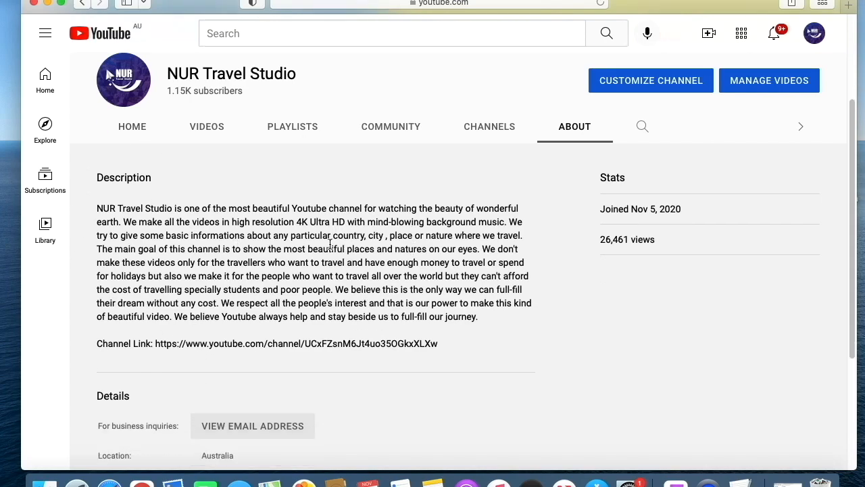
{"action": "scroll", "coordinate": [311, 351], "scroll_direction": "down", "scroll_amount": 5}
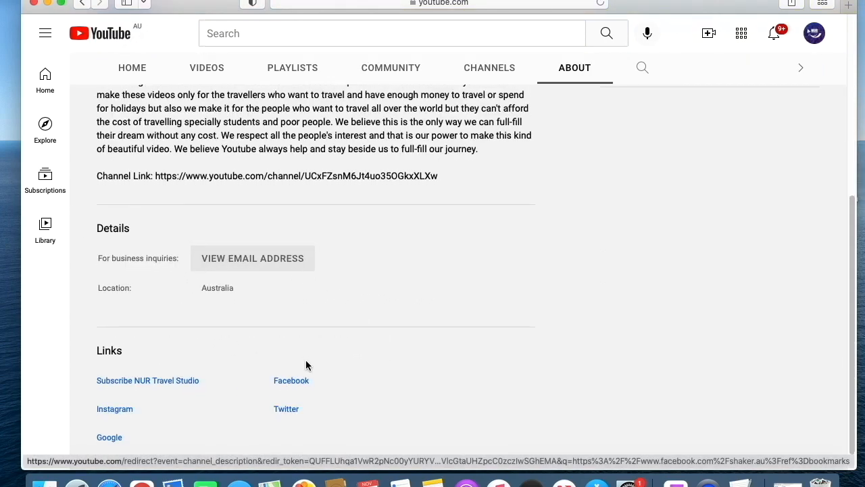
{"action": "scroll", "coordinate": [305, 365], "scroll_direction": "down", "scroll_amount": 1}
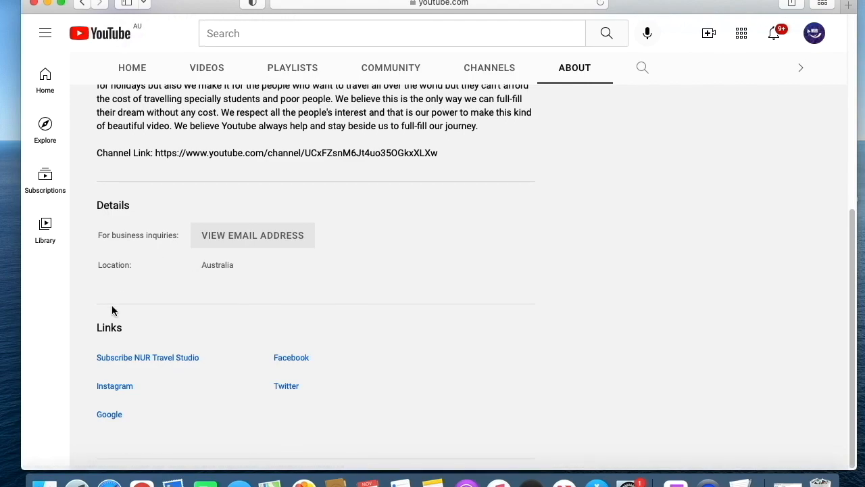
Go to the channel's customization settings in YouTube Studio and examine the layout's video spotlight and featured sections
{"action": "scroll", "coordinate": [365, 338], "scroll_direction": "up", "scroll_amount": 7}
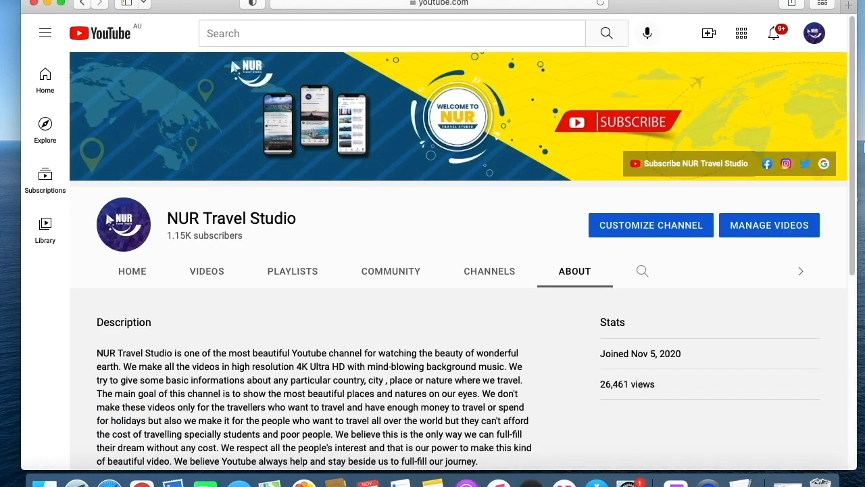
{"action": "left_click", "coordinate": [815, 33]}
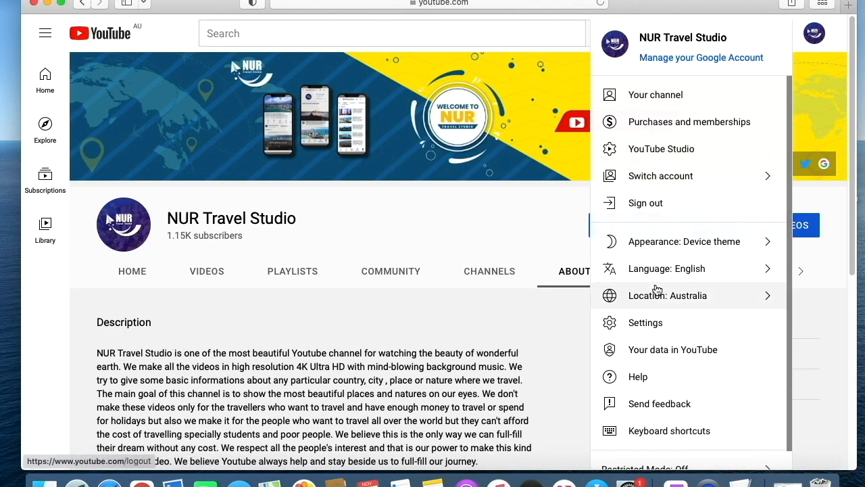
{"action": "left_click", "coordinate": [655, 154]}
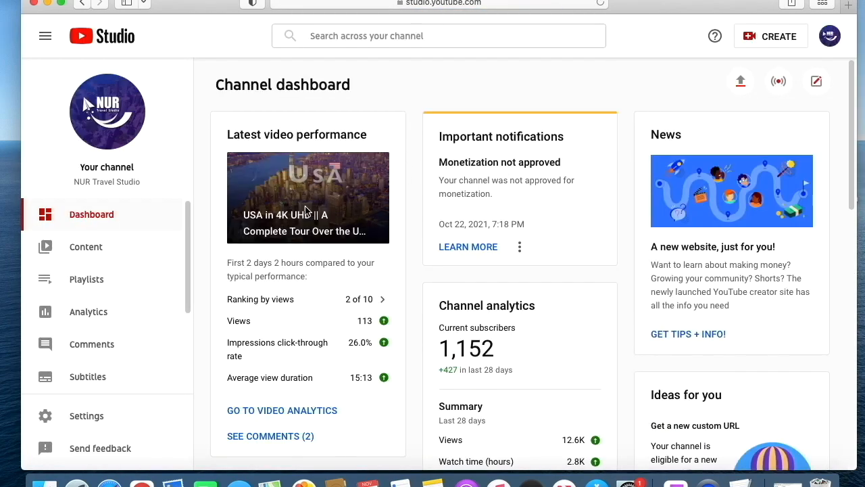
{"action": "scroll", "coordinate": [124, 248], "scroll_direction": "down", "scroll_amount": 4}
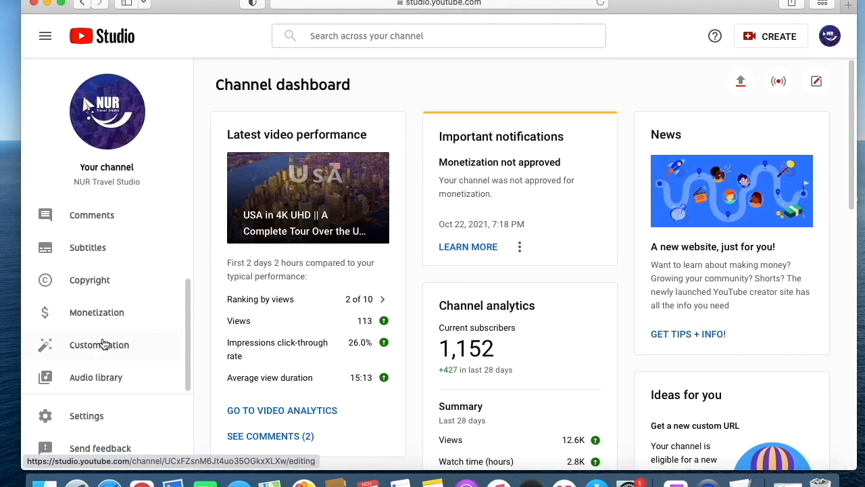
{"action": "left_click", "coordinate": [103, 348]}
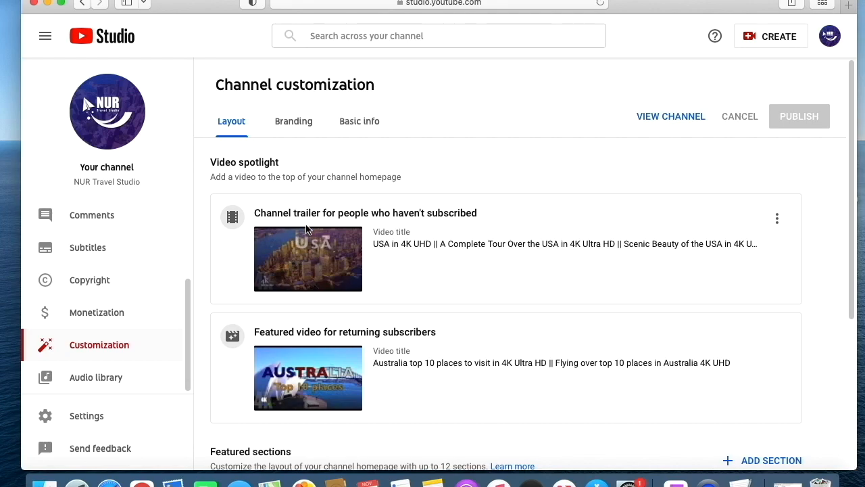
{"action": "scroll", "coordinate": [437, 241], "scroll_direction": "down", "scroll_amount": 2}
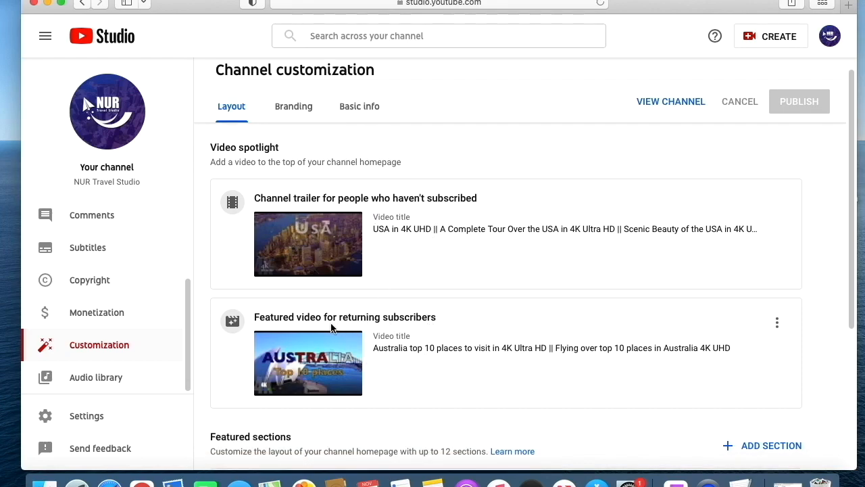
{"action": "scroll", "coordinate": [332, 328], "scroll_direction": "down", "scroll_amount": 5}
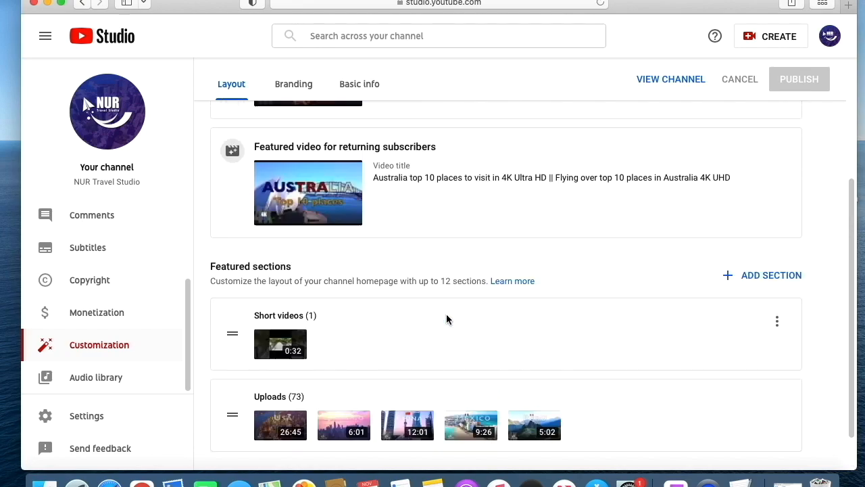
Examine the channel's branding settings for the profile picture, banner image and video watermark
{"action": "scroll", "coordinate": [446, 319], "scroll_direction": "up", "scroll_amount": 5}
{"action": "left_click", "coordinate": [291, 125]}
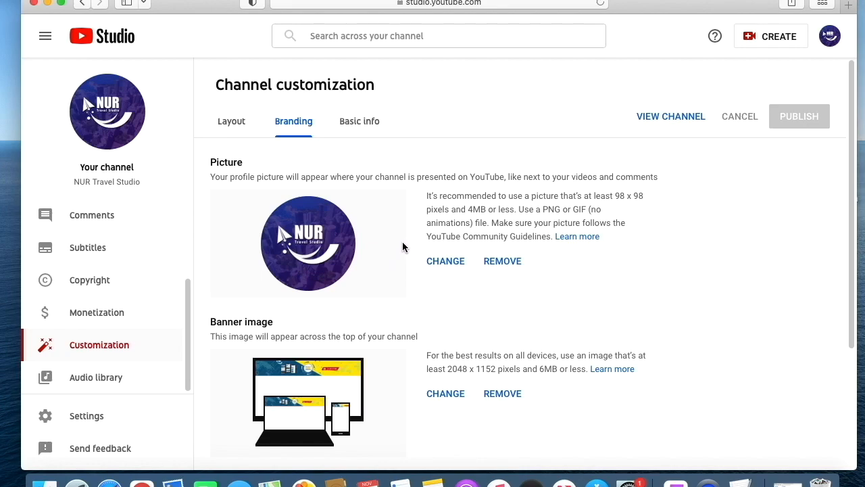
{"action": "scroll", "coordinate": [403, 244], "scroll_direction": "down", "scroll_amount": 3}
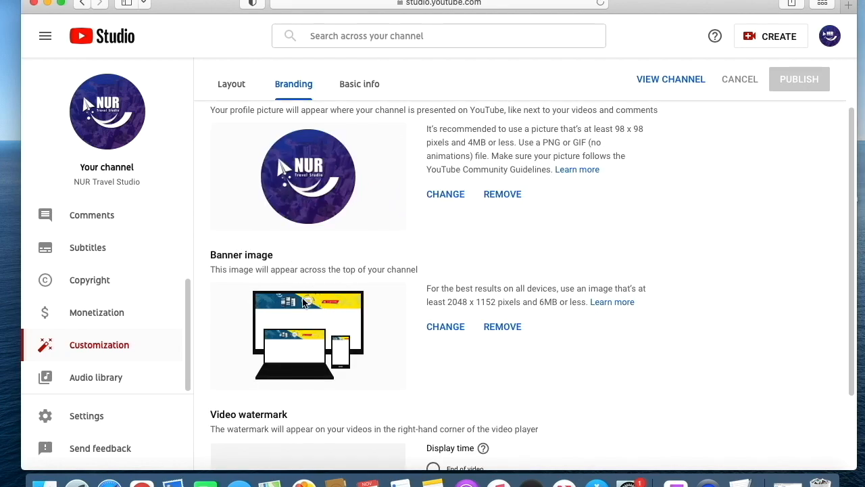
{"action": "scroll", "coordinate": [385, 315], "scroll_direction": "down", "scroll_amount": 3}
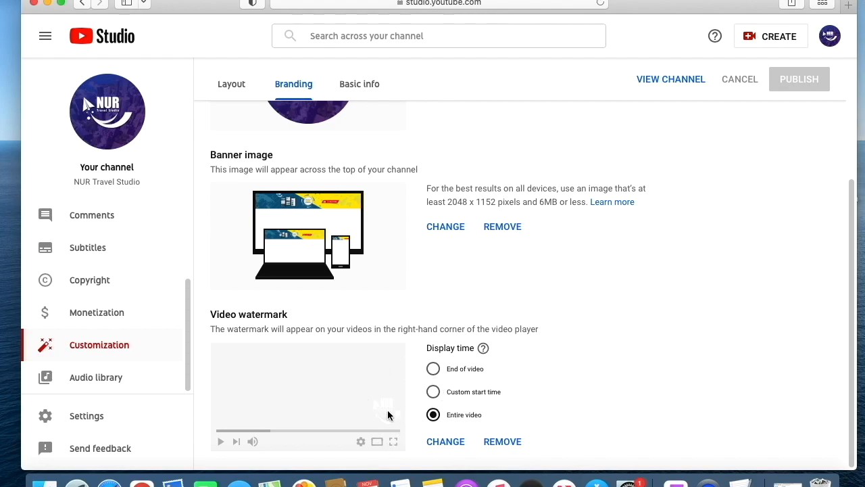
{"action": "scroll", "coordinate": [378, 404], "scroll_direction": "up", "scroll_amount": 3}
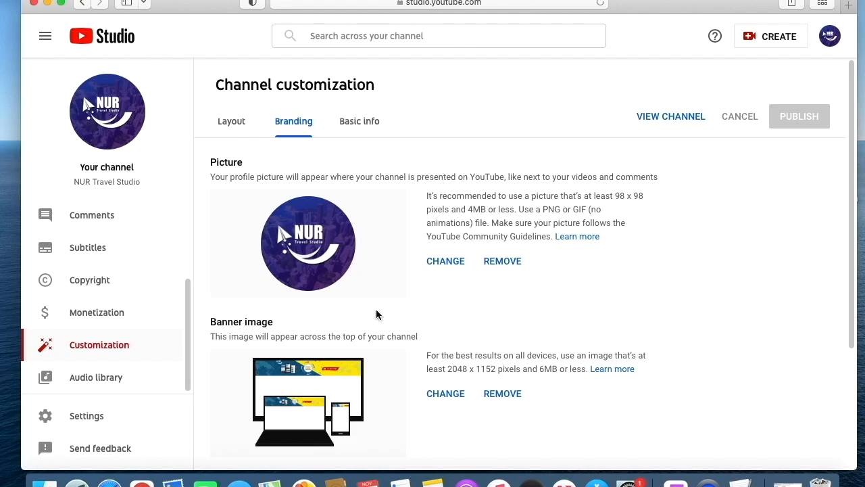
{"action": "scroll", "coordinate": [415, 357], "scroll_direction": "down", "scroll_amount": 3}
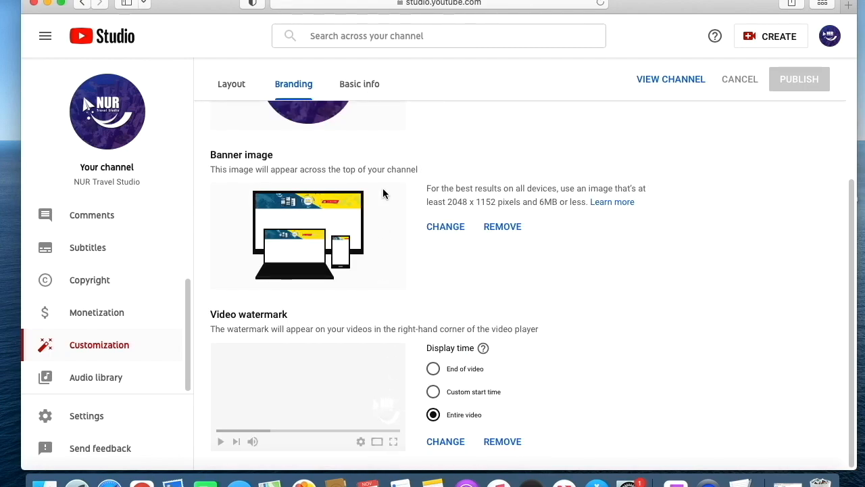
Examine the channel's basic info settings, covering the name, description, channel URL, site links and links on the banner
{"action": "left_click", "coordinate": [357, 87]}
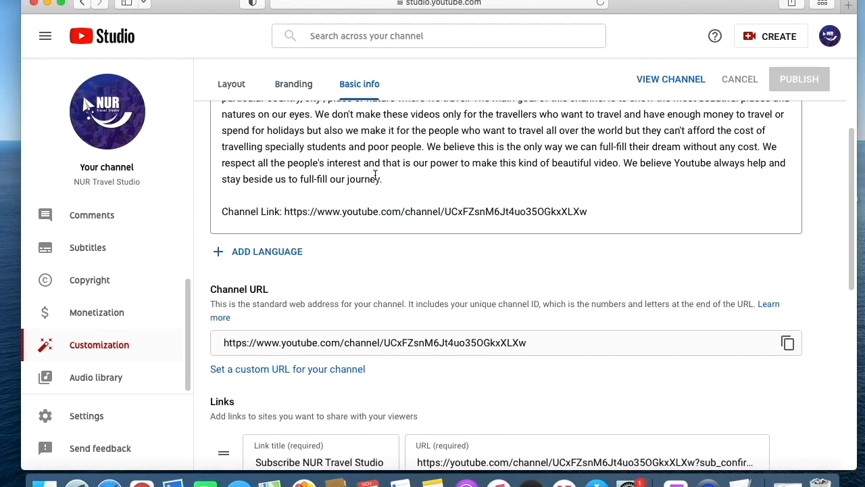
{"action": "scroll", "coordinate": [291, 229], "scroll_direction": "up", "scroll_amount": 3}
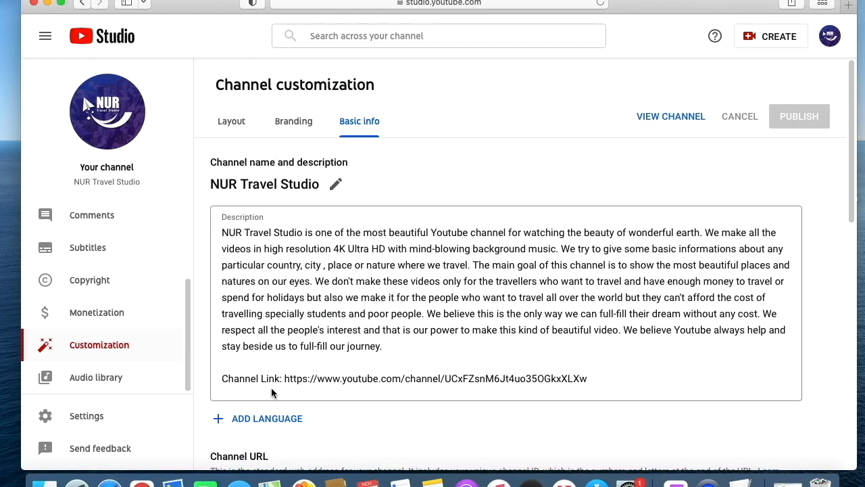
{"action": "scroll", "coordinate": [483, 378], "scroll_direction": "down", "scroll_amount": 5}
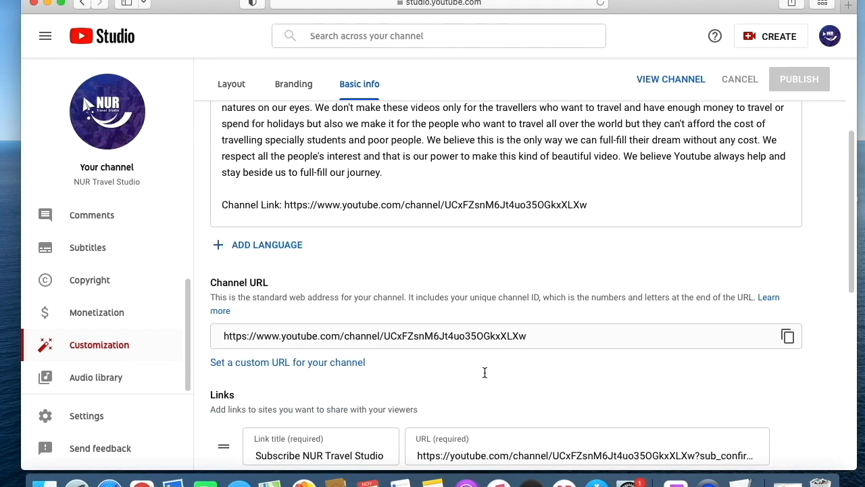
{"action": "scroll", "coordinate": [341, 286], "scroll_direction": "down", "scroll_amount": 11}
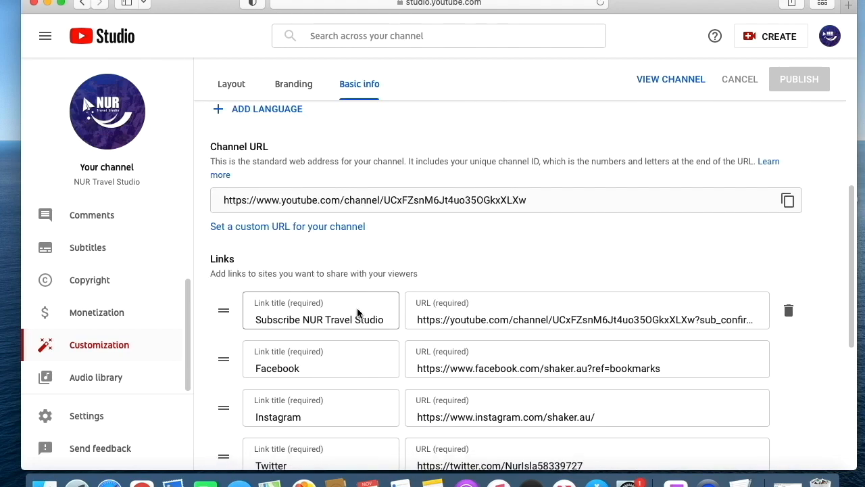
{"action": "scroll", "coordinate": [392, 318], "scroll_direction": "up", "scroll_amount": 3}
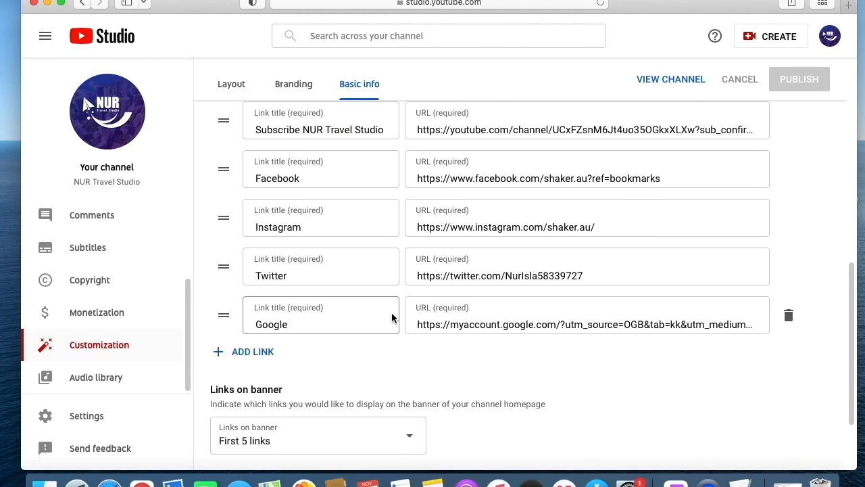
{"action": "scroll", "coordinate": [392, 318], "scroll_direction": "up", "scroll_amount": 1}
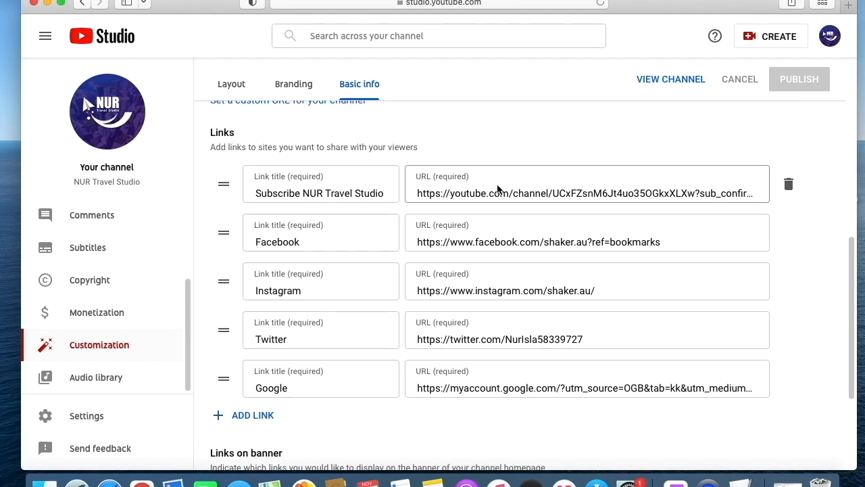
{"action": "scroll", "coordinate": [433, 373], "scroll_direction": "down", "scroll_amount": 1}
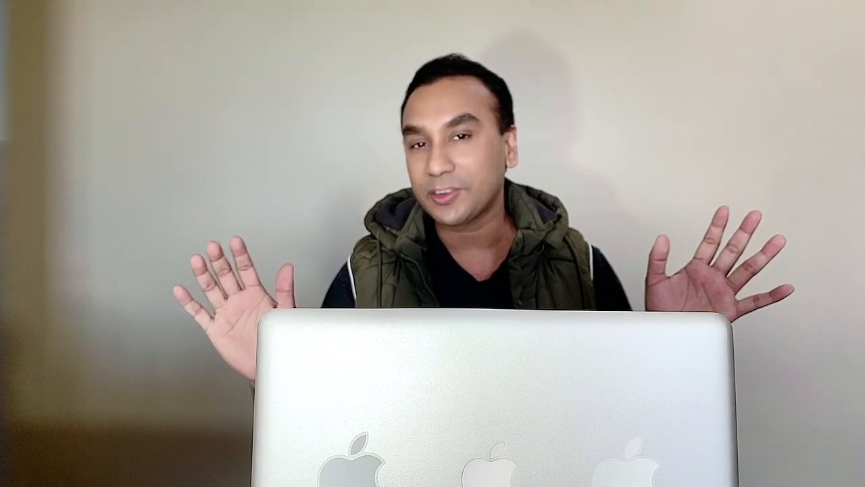